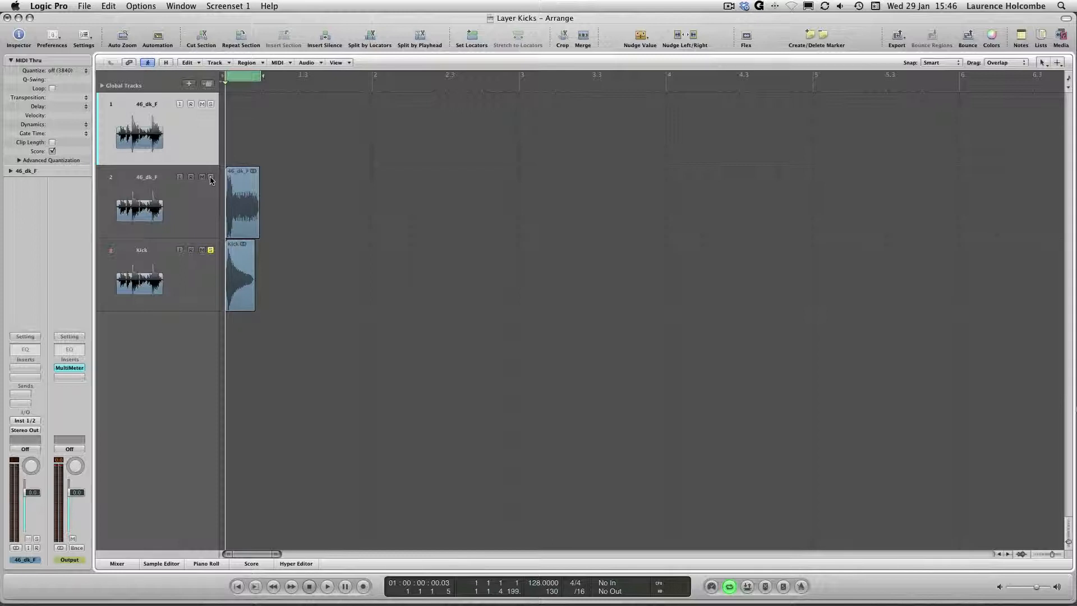
# Solo and audition the 46_dk_F kick, and compare its waveform closely with the Kick sample on the track below.
pyautogui.press('space')
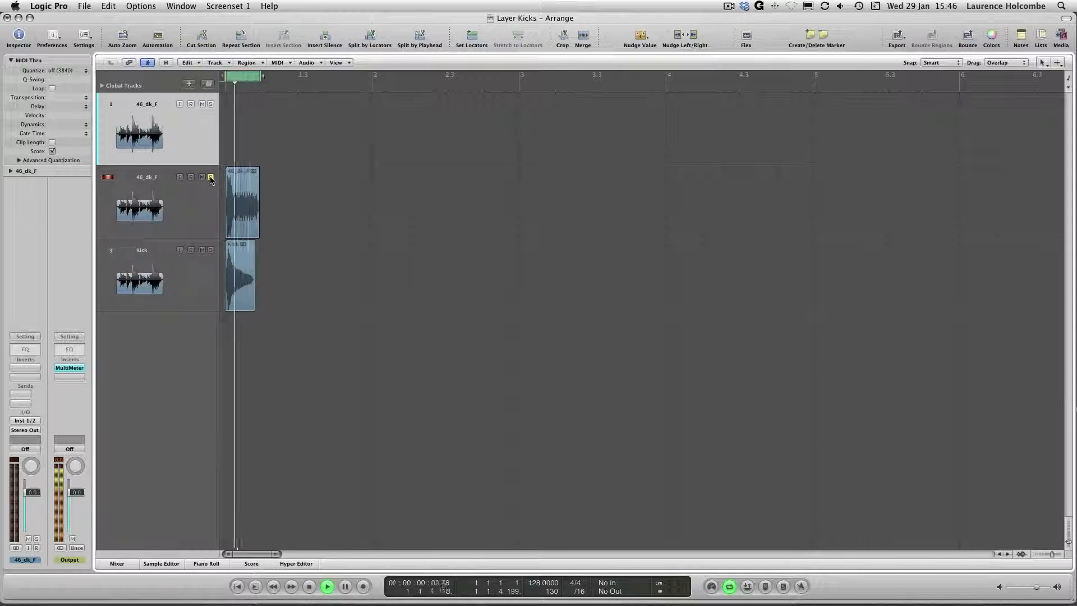
pyautogui.press('space')
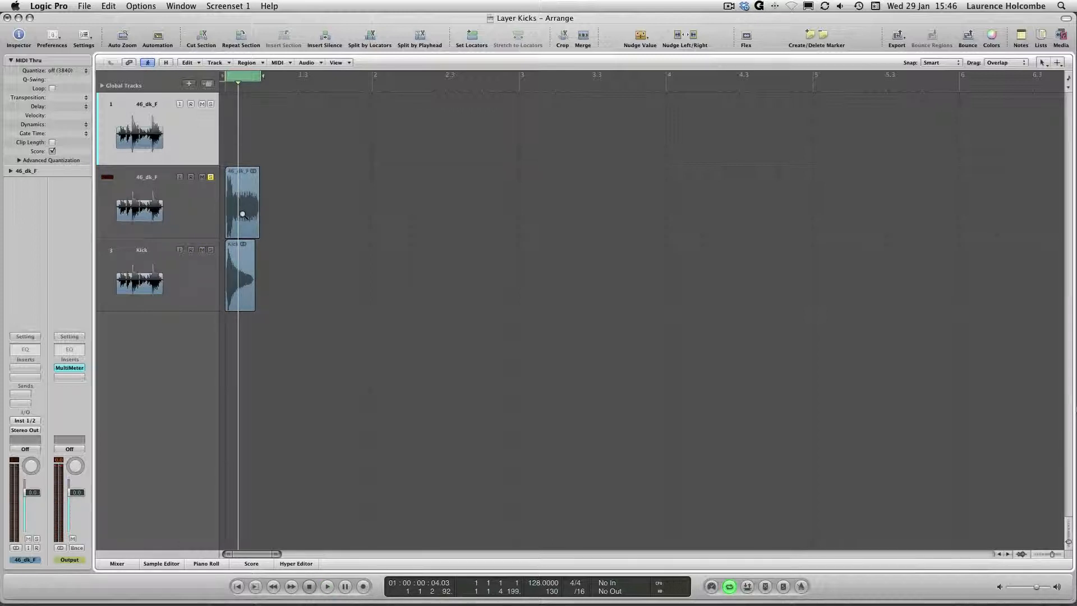
pyautogui.press('z')
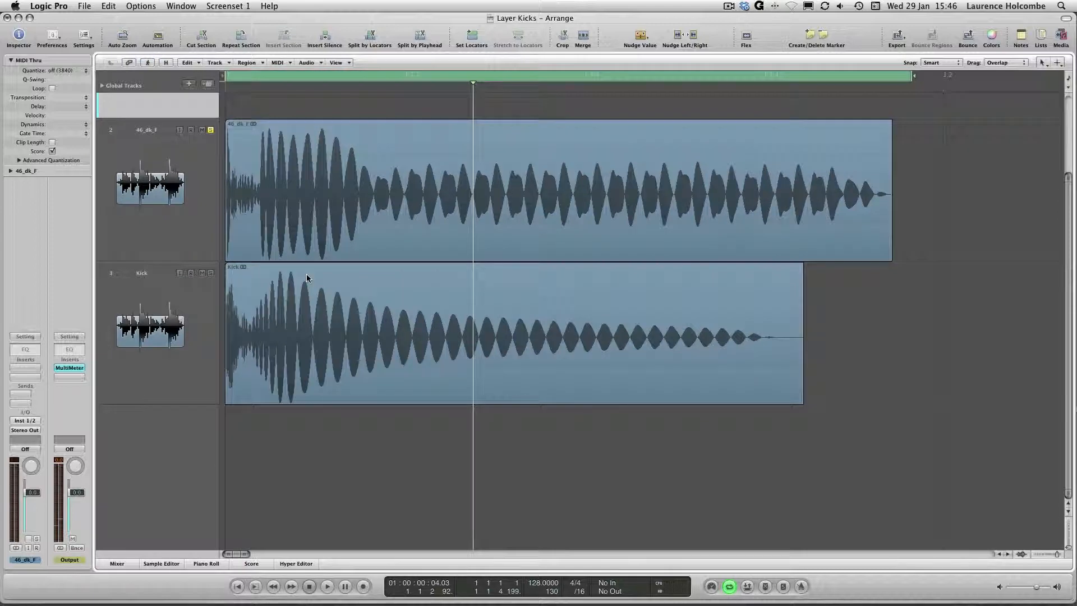
pyautogui.moveTo(281, 238); pyautogui.dragTo(335, 280)
pyautogui.hscroll(3, 423, 266)
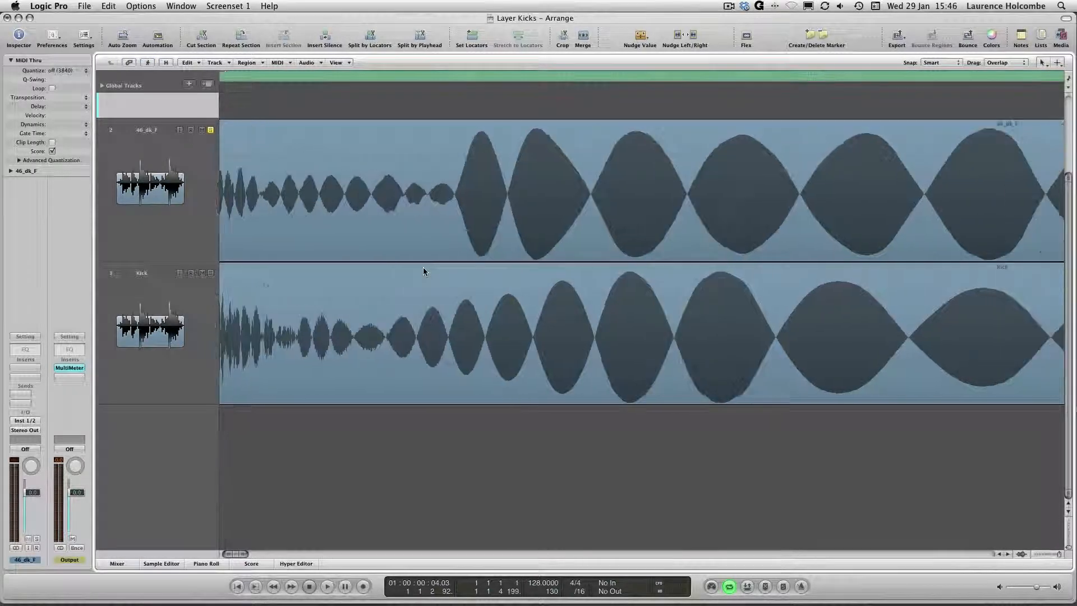
pyautogui.keyDown('ctrl'); pyautogui.keyDown('alt'); pyautogui.click(497, 301); pyautogui.keyUp('alt'); pyautogui.keyUp('ctrl')
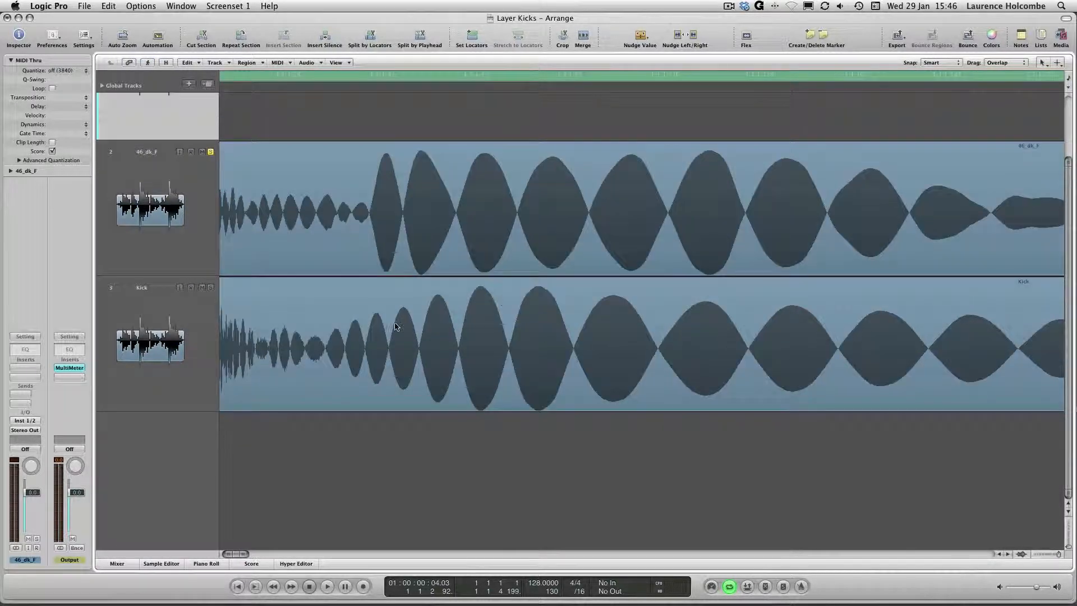
pyautogui.keyDown('ctrl'); pyautogui.keyDown('alt'); pyautogui.click(397, 327); pyautogui.keyUp('alt'); pyautogui.keyUp('ctrl')
pyautogui.keyDown('ctrl'); pyautogui.keyDown('alt'); pyautogui.click(396, 326); pyautogui.keyUp('alt'); pyautogui.keyUp('ctrl')
pyautogui.keyDown('ctrl'); pyautogui.keyDown('alt'); pyautogui.click(396, 326); pyautogui.keyUp('alt'); pyautogui.keyUp('ctrl')
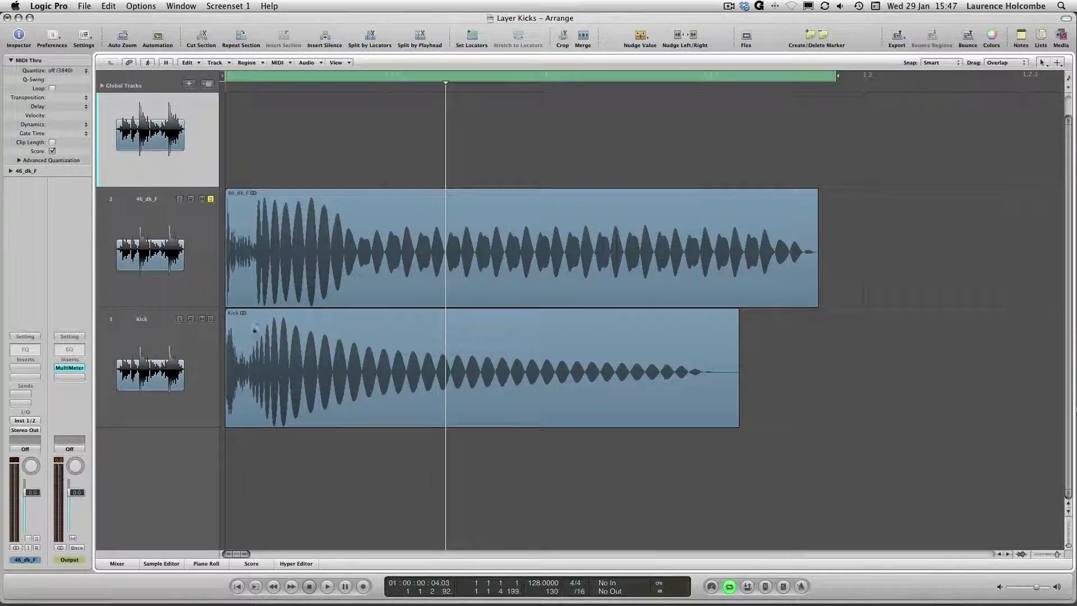
# Cut the Kick region at a zero crossing after its early large cycles and delete everything after the cut.
pyautogui.moveTo(245, 298); pyautogui.dragTo(390, 391)
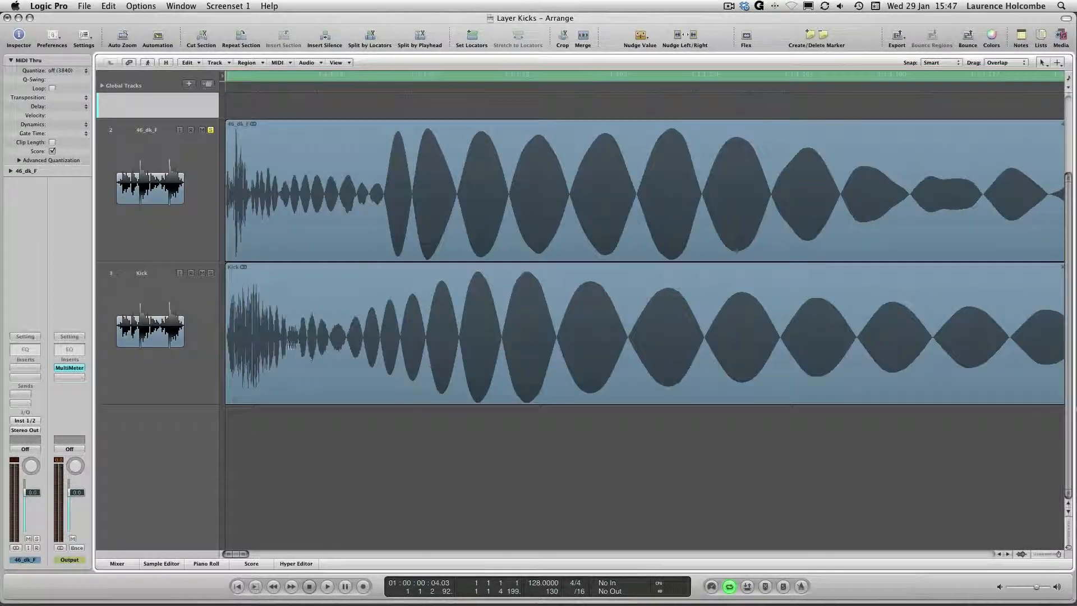
pyautogui.moveTo(225, 334); pyautogui.dragTo(629, 382)
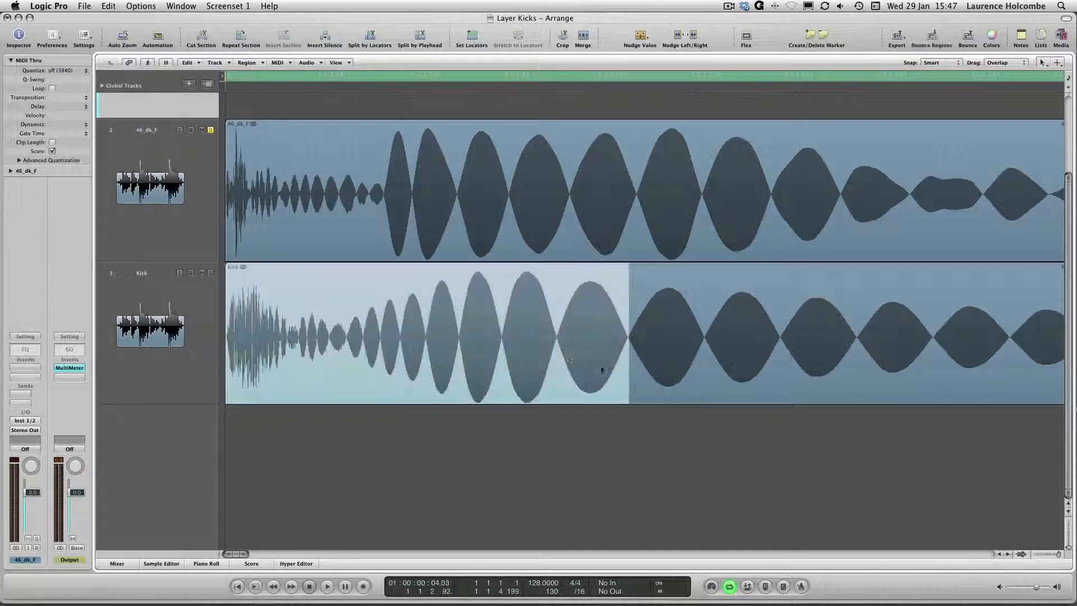
pyautogui.click(600, 368)
pyautogui.click(703, 359)
pyautogui.press('Delete')
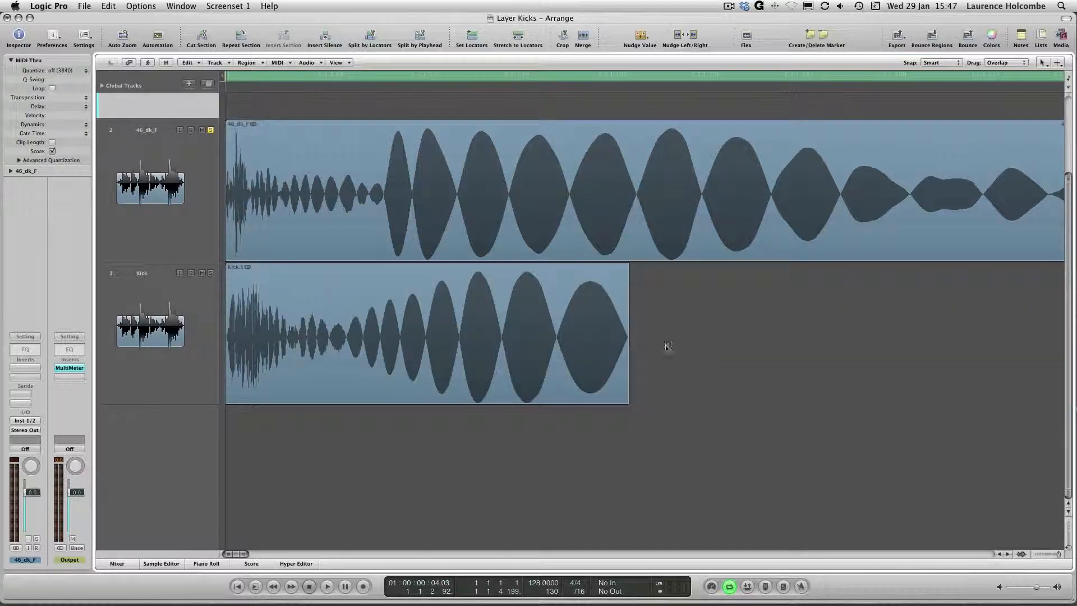
# Cut the attack off the 46_dk_F region and move its remaining tail earlier to overlap the end of the Kick region.
pyautogui.moveTo(231, 185); pyautogui.dragTo(551, 274)
pyautogui.press('Delete')
pyautogui.moveTo(555, 194); pyautogui.dragTo(420, 188)
pyautogui.keyDown('ctrl'); pyautogui.keyDown('alt'); pyautogui.click(448, 263); pyautogui.keyUp('alt'); pyautogui.keyUp('ctrl')
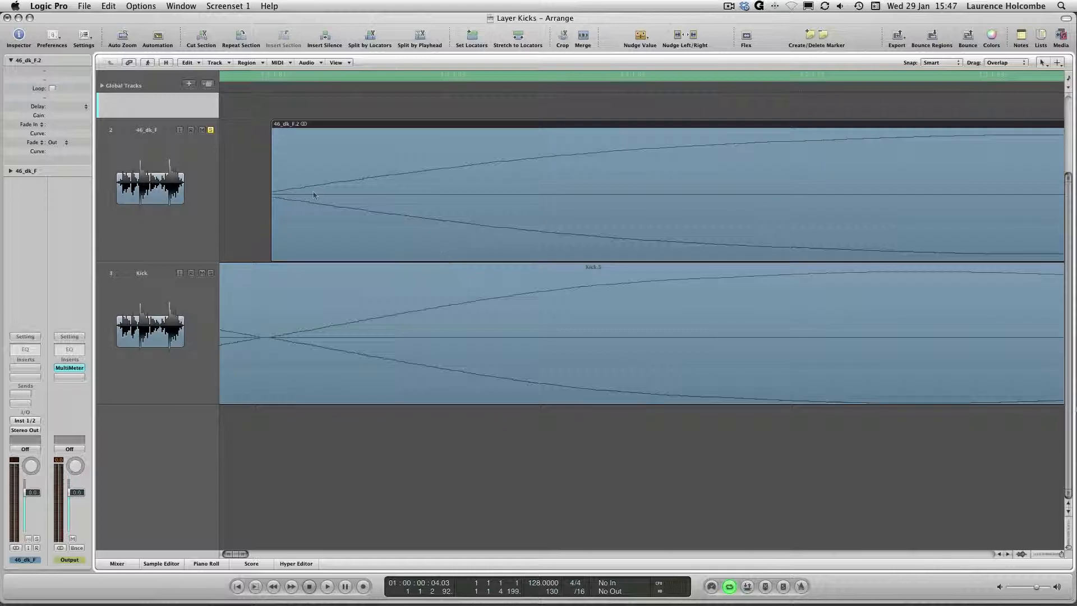
# Fine-align the start of the 46_dk_F tail with the zero crossing two cycles before the end of the Kick region.
pyautogui.click(260, 192)
pyautogui.hscroll(-8, 271, 195)
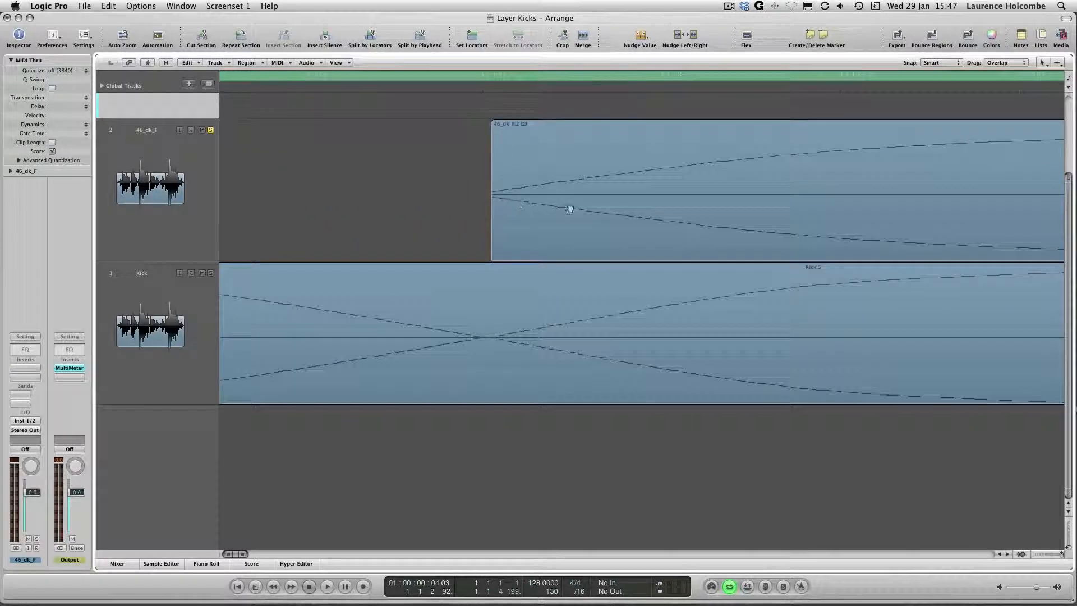
pyautogui.press('super+z')
pyautogui.moveTo(521, 256); pyautogui.dragTo(504, 247)
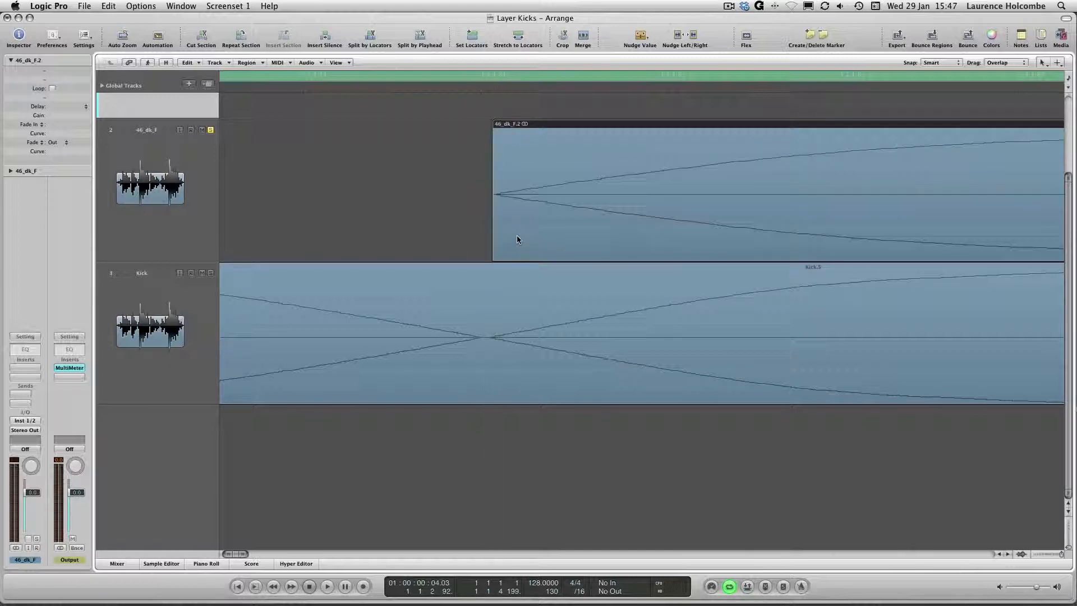
pyautogui.moveTo(520, 204); pyautogui.dragTo(507, 210)
pyautogui.click(507, 210)
pyautogui.keyDown('ctrl'); pyautogui.keyDown('alt'); pyautogui.click(506, 209); pyautogui.keyUp('alt'); pyautogui.keyUp('ctrl')
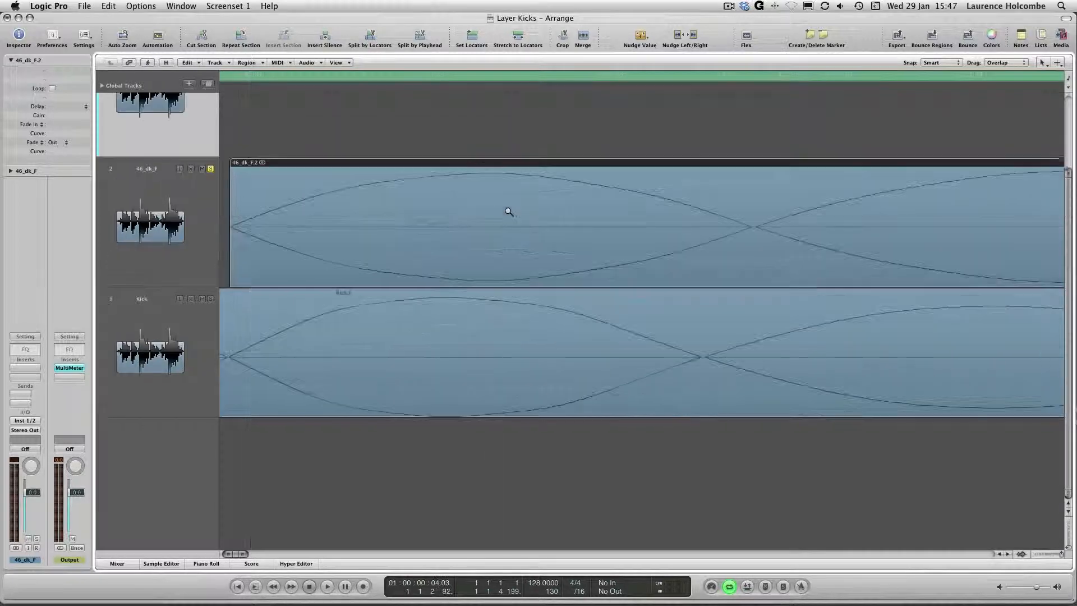
pyautogui.keyDown('ctrl'); pyautogui.keyDown('alt'); pyautogui.click(506, 210); pyautogui.keyUp('alt'); pyautogui.keyUp('ctrl')
pyautogui.keyDown('ctrl'); pyautogui.keyDown('alt'); pyautogui.click(507, 210); pyautogui.keyUp('alt'); pyautogui.keyUp('ctrl')
# Crossfade the overlap with a fade-out of 17 on the Kick region and a fade-in of 18 on the 46_dk_F tail.
pyautogui.click(387, 412)
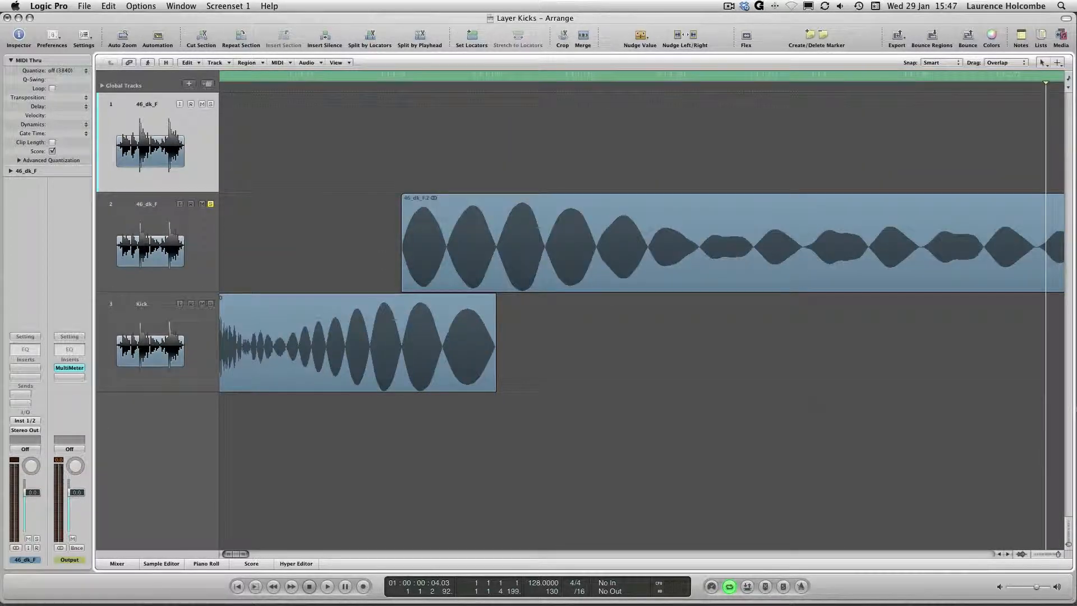
pyautogui.click(454, 332)
pyautogui.moveTo(406, 305); pyautogui.dragTo(498, 309)
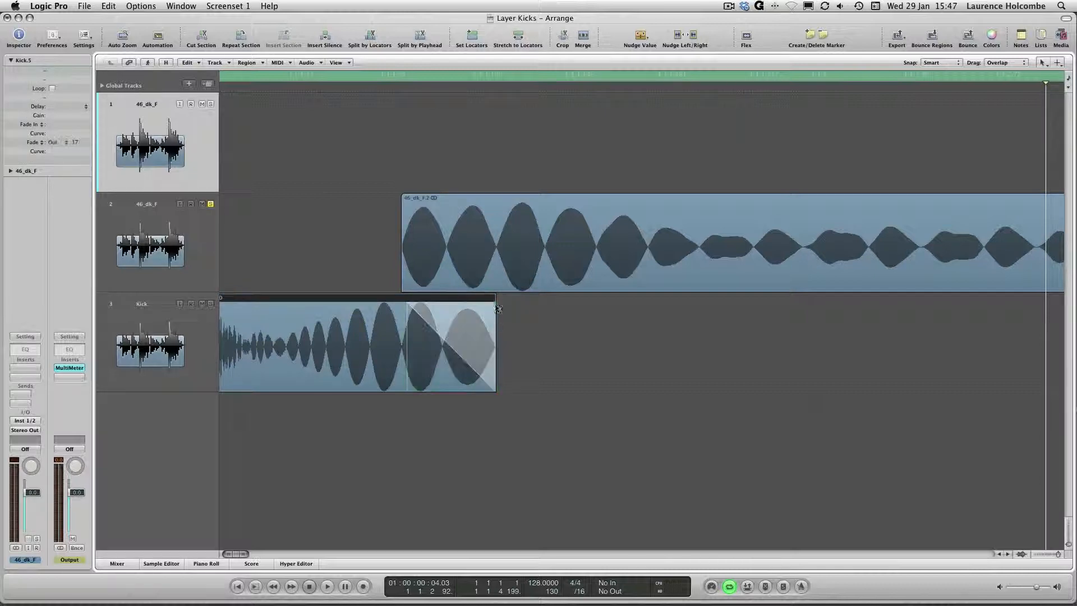
pyautogui.moveTo(497, 256); pyautogui.dragTo(398, 240)
pyautogui.click(367, 214)
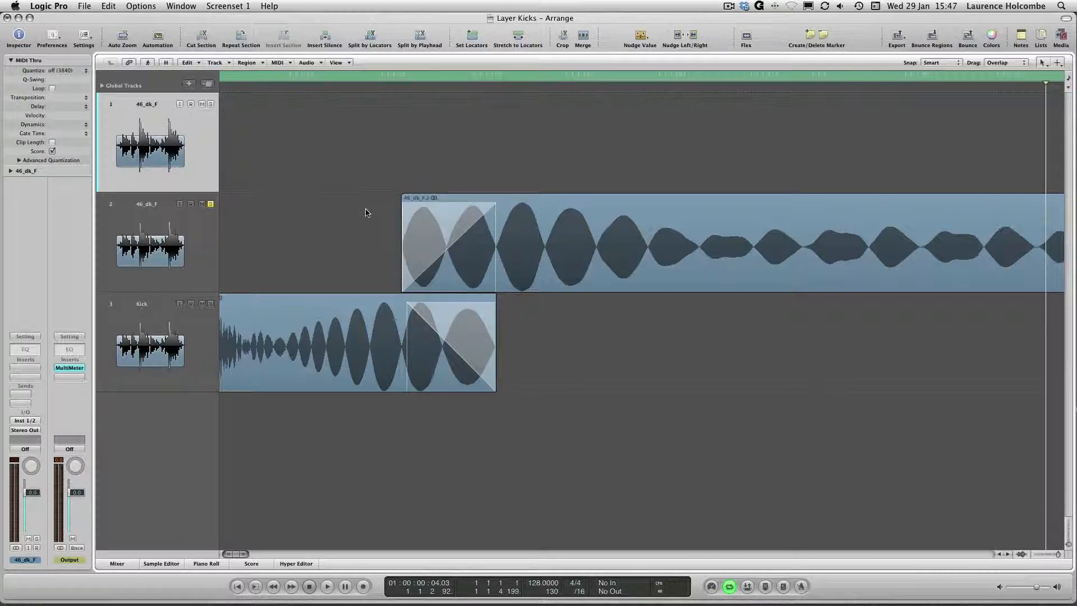
# Set the cycle range from the start of bar 1 to beat 2 so it covers both kick regions.
pyautogui.hscroll(-2, 373, 255)
pyautogui.scroll(-5, 408, 257)
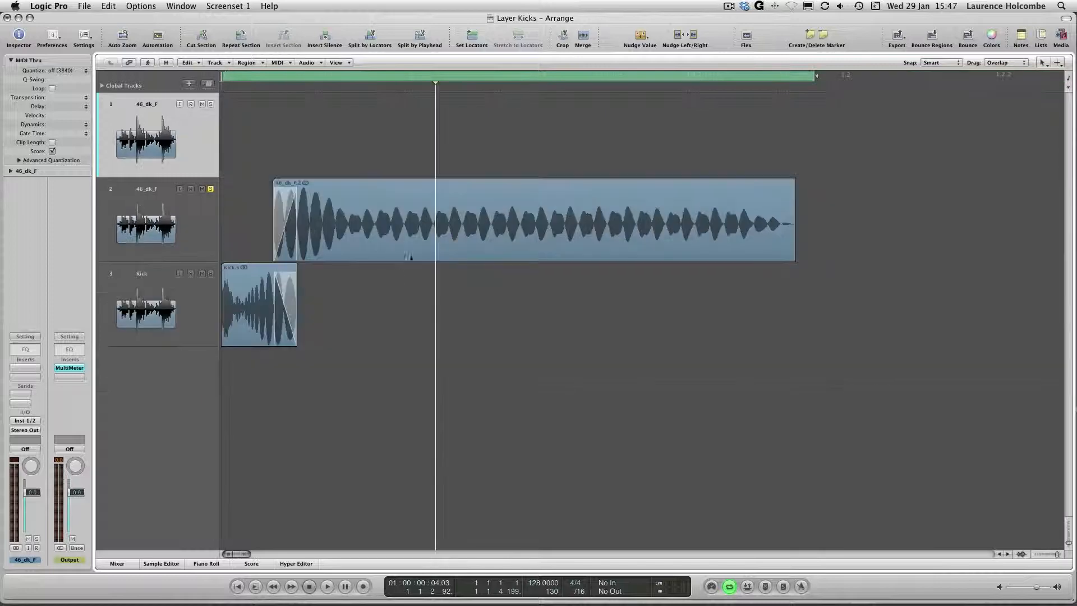
pyautogui.click(245, 76)
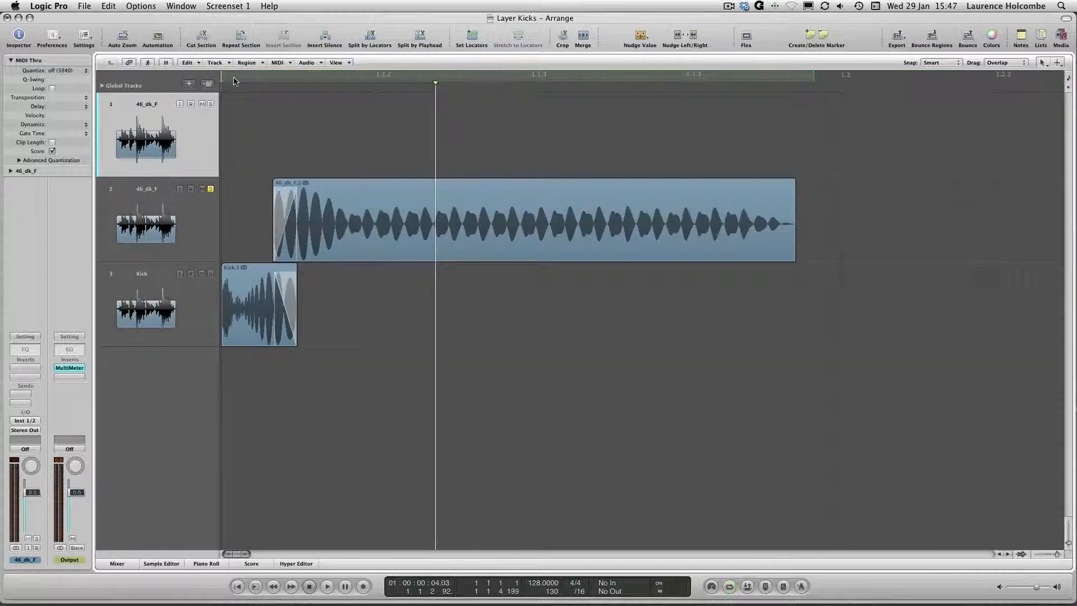
pyautogui.moveTo(227, 78); pyautogui.dragTo(841, 167)
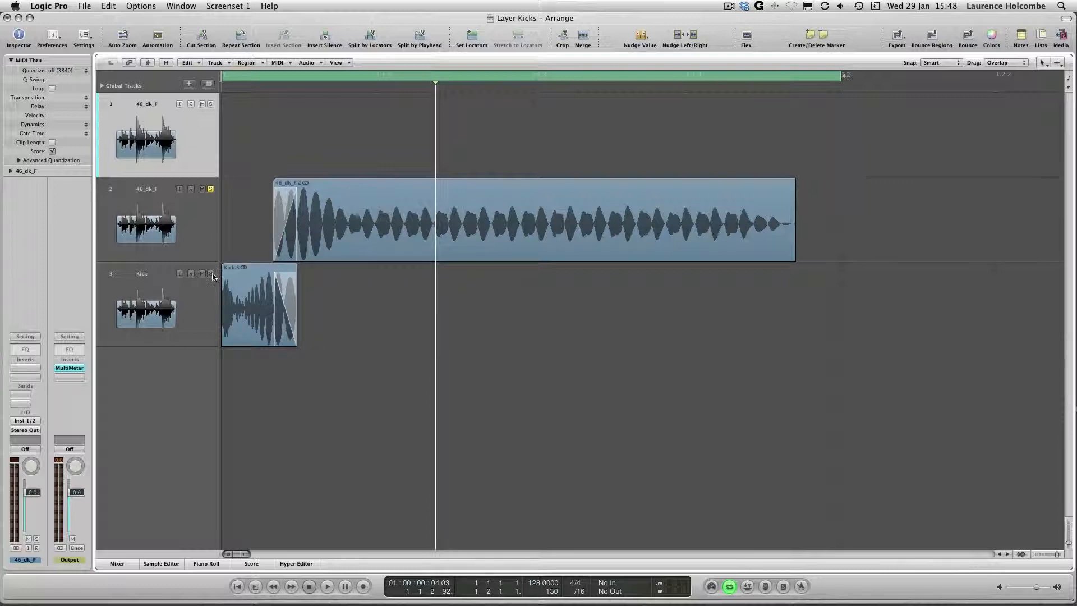
# Play the loop with both kick tracks soloed and lower their mixer levels together to keep the output from clipping.
pyautogui.press('x')
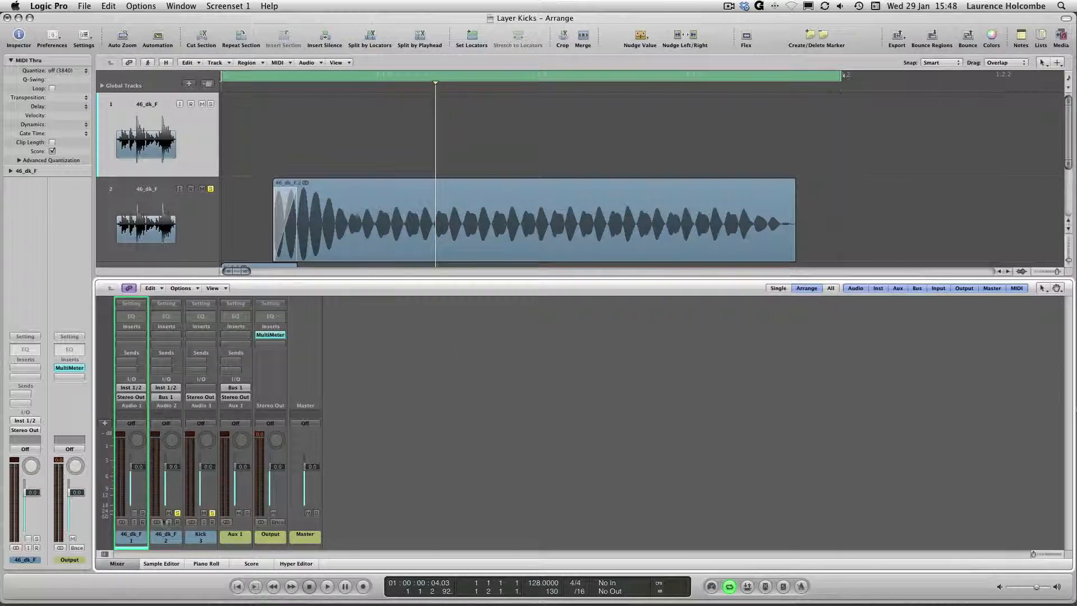
pyautogui.click(168, 524)
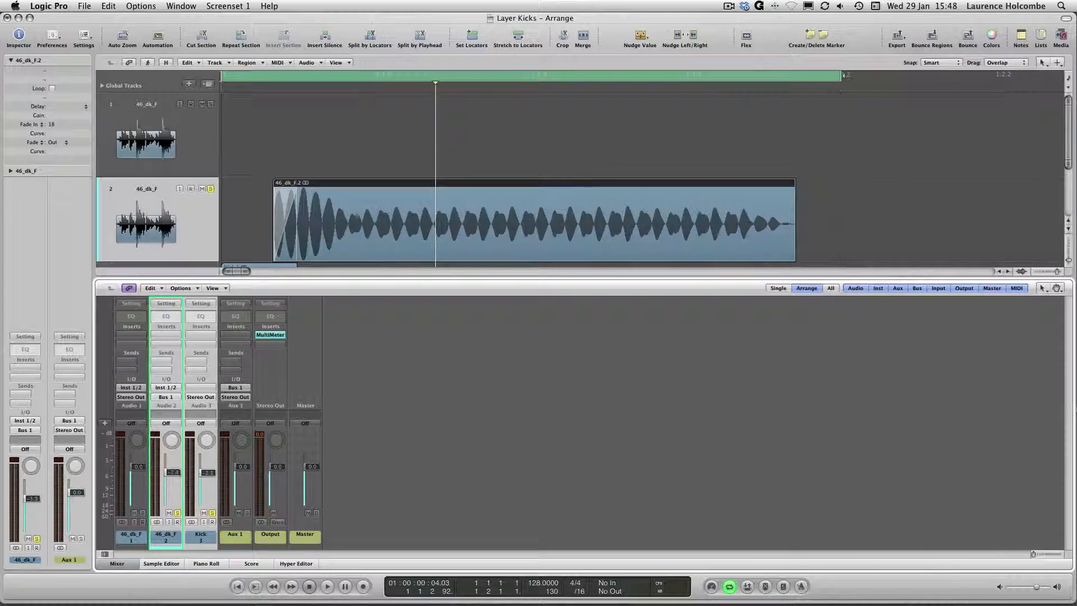
pyautogui.keyDown('alt'); pyautogui.click(173, 486); pyautogui.keyUp('alt')
pyautogui.press('space')
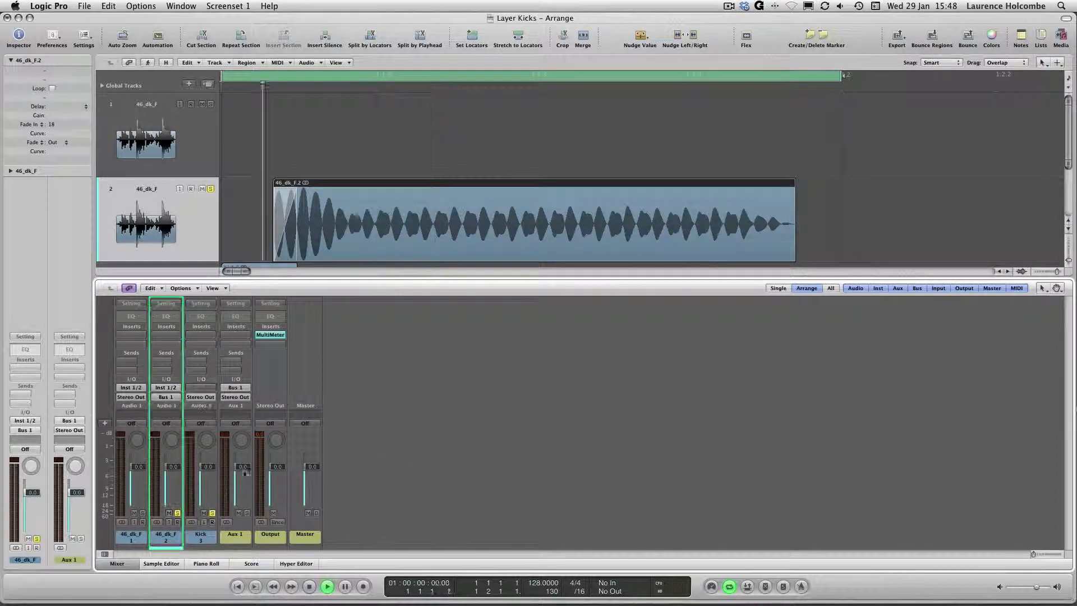
pyautogui.moveTo(164, 534); pyautogui.dragTo(198, 536)
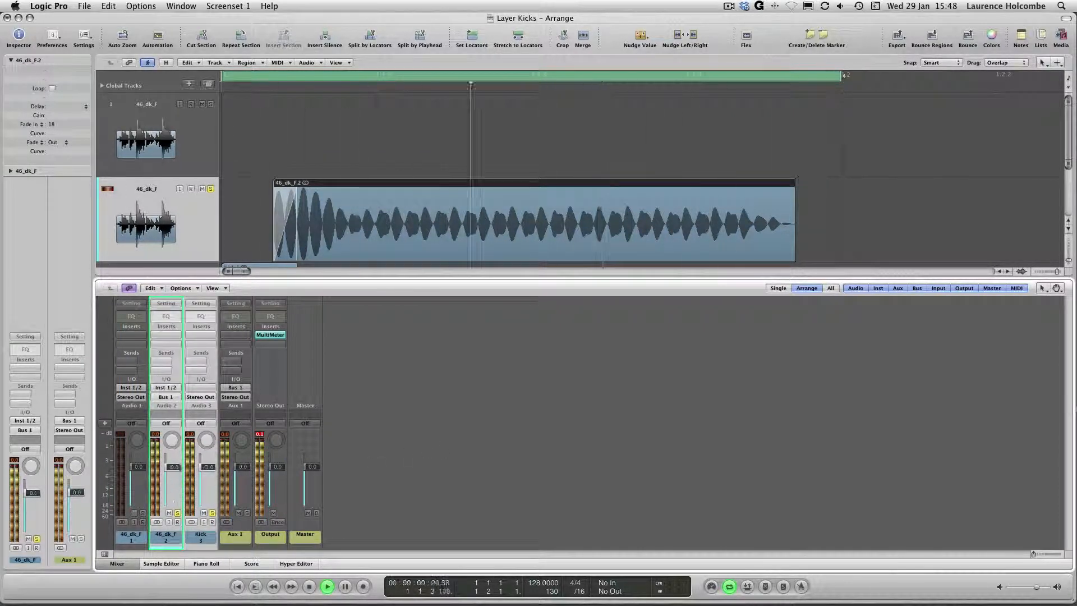
pyautogui.moveTo(173, 467); pyautogui.dragTo(174, 522)
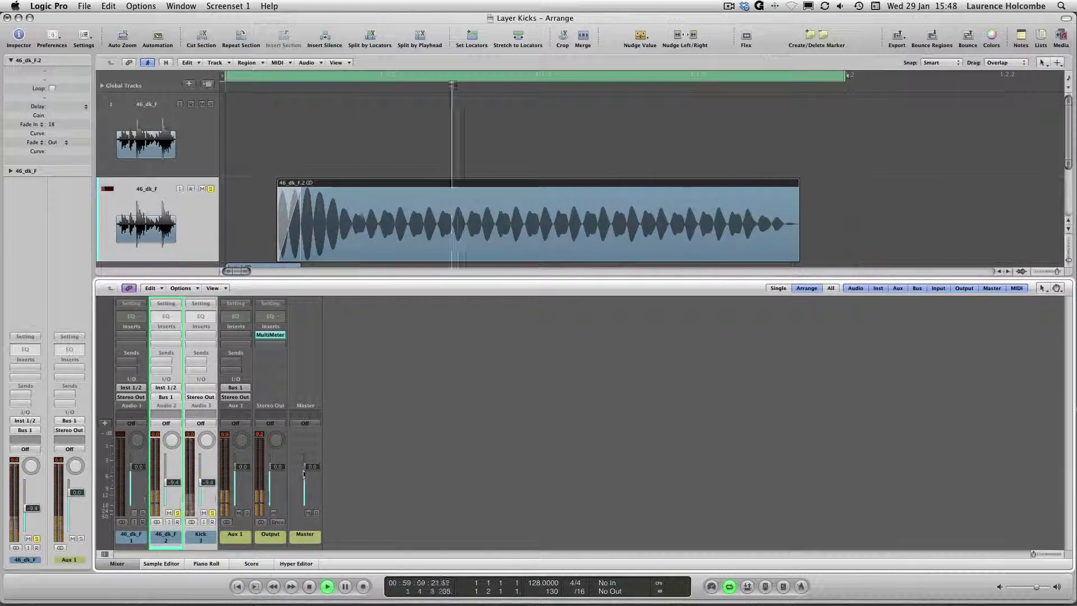
pyautogui.moveTo(180, 482); pyautogui.dragTo(179, 482)
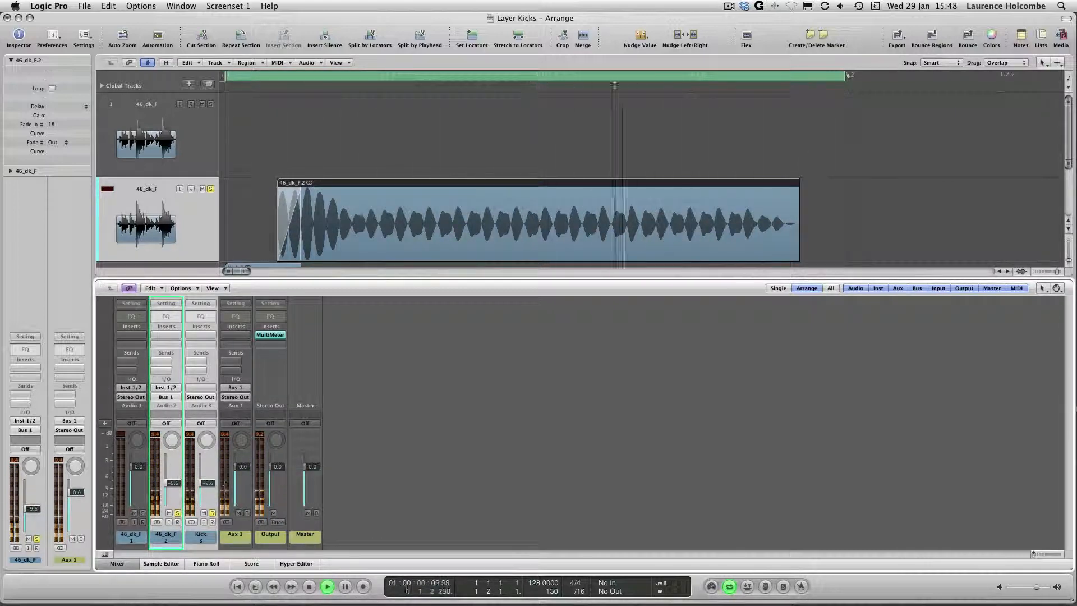
# Close the mixer and turn off solo on the 46_dk_F and Kick tracks while the loop plays.
pyautogui.click(389, 378)
pyautogui.rightClick(279, 143)
pyautogui.click(279, 143)
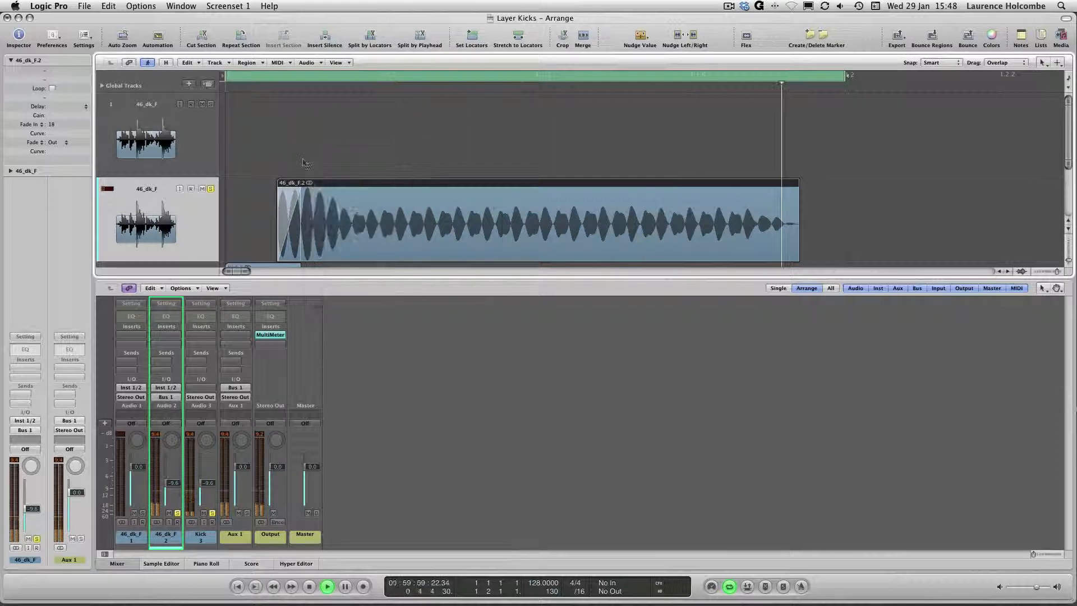
pyautogui.press('x')
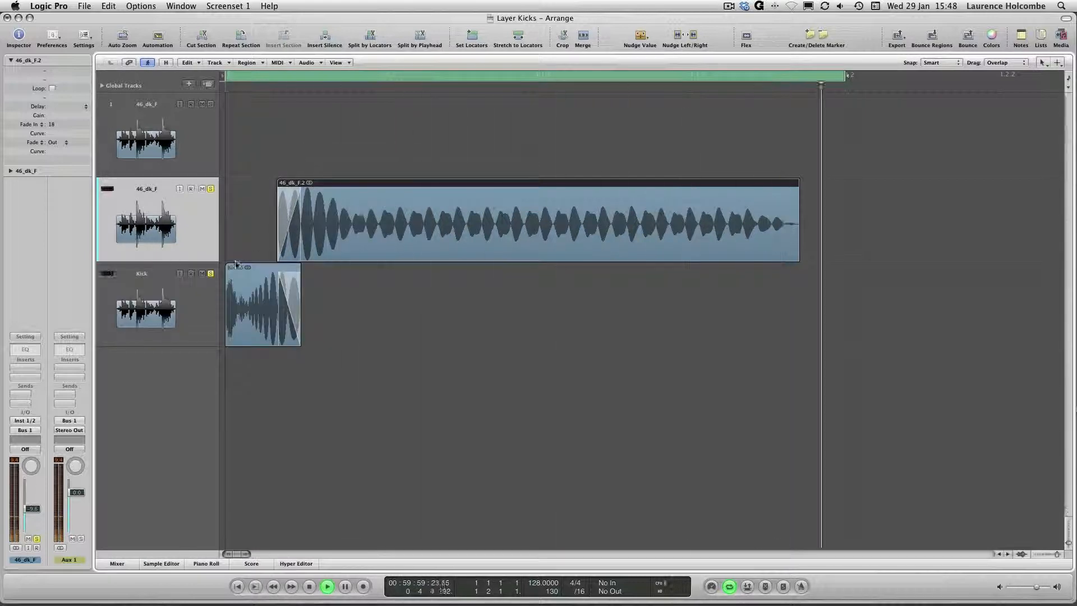
pyautogui.keyDown('alt'); pyautogui.click(210, 188); pyautogui.keyUp('alt')
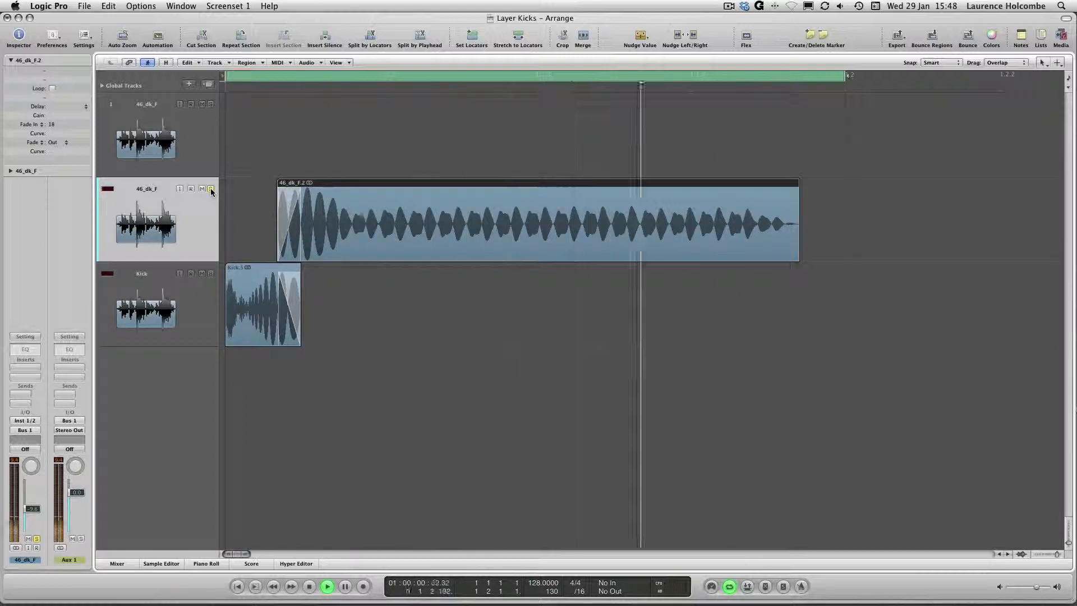
pyautogui.click(210, 189)
# Try shifting the 46_dk_F tail later so it starts at the last zero crossing inside the Kick region's fade-out.
pyautogui.click(237, 230)
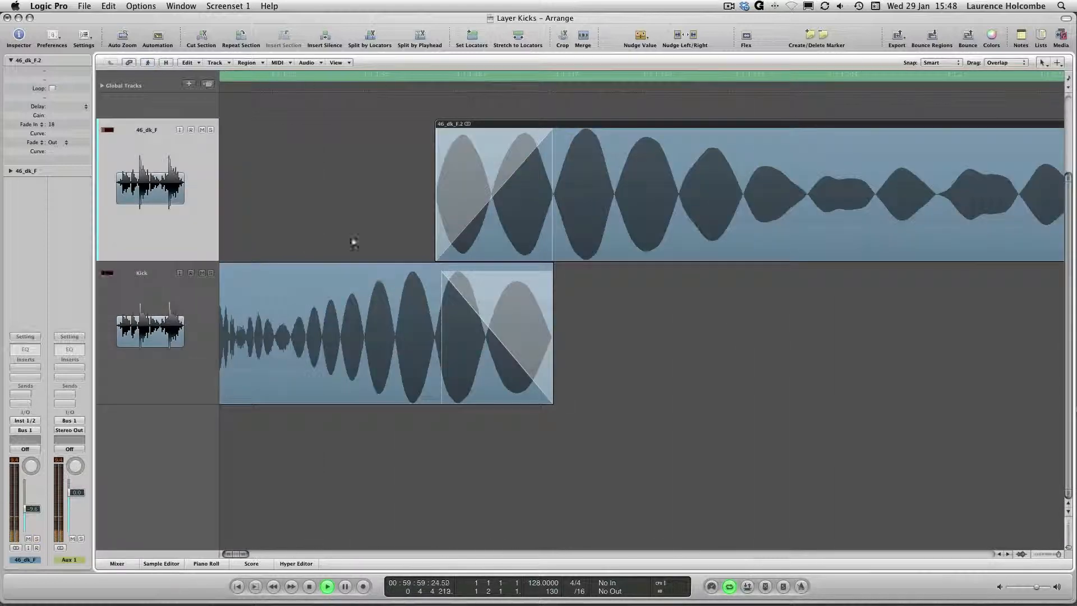
pyautogui.click(401, 253)
pyautogui.moveTo(549, 239); pyautogui.dragTo(665, 242)
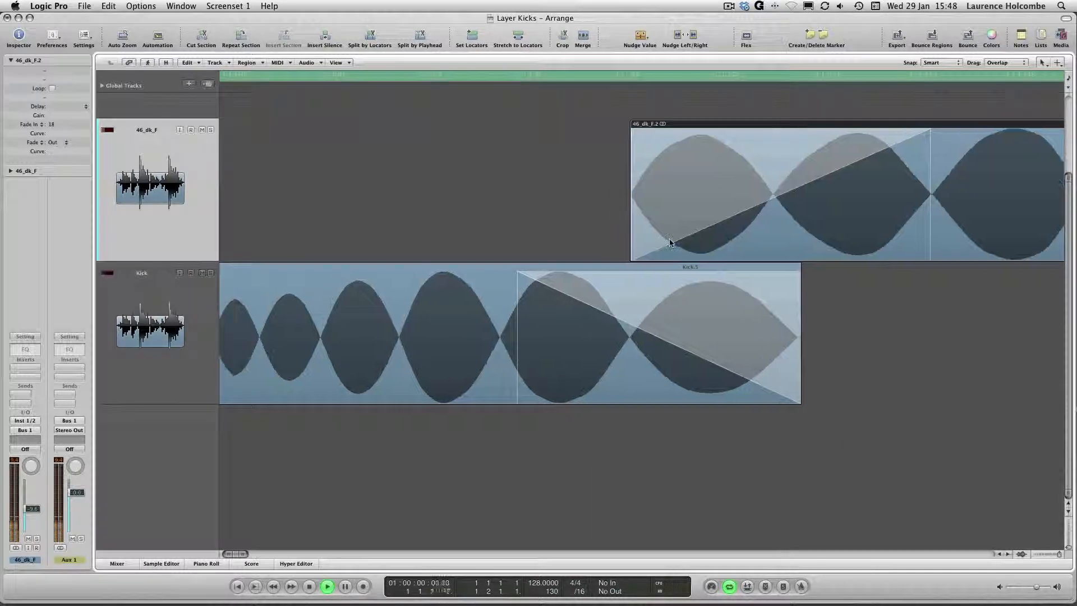
pyautogui.keyDown('ctrl'); pyautogui.keyDown('alt'); pyautogui.click(608, 240); pyautogui.keyUp('alt'); pyautogui.keyUp('ctrl')
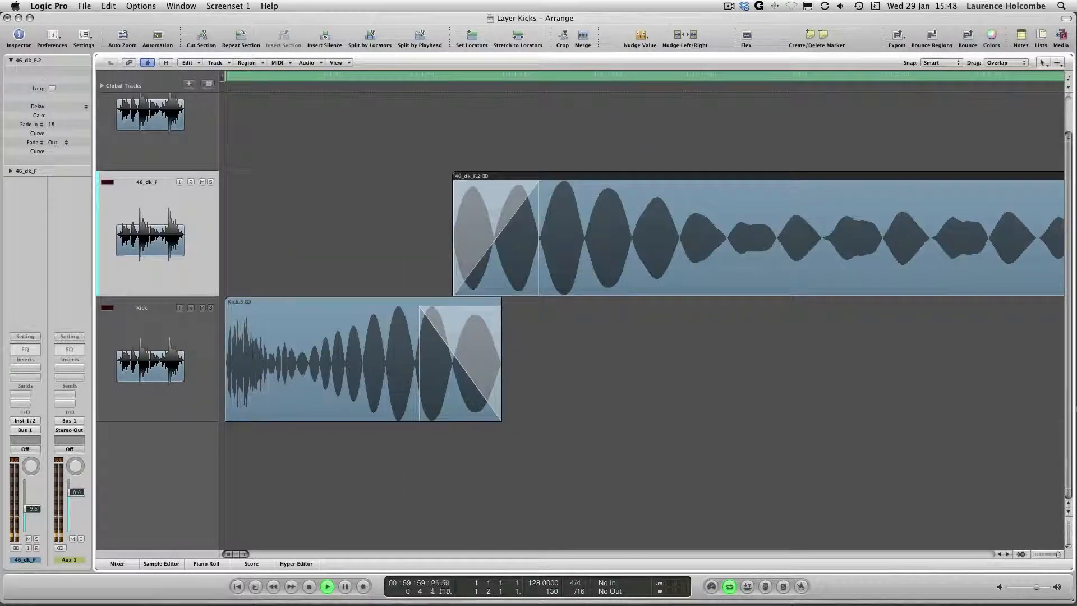
# Try moving the 46_dk_F tail much earlier, near the Kick region's attack, and audition the misaligned overlap.
pyautogui.moveTo(494, 255); pyautogui.dragTo(381, 247)
pyautogui.press('space')
pyautogui.press('space')
pyautogui.press('space')
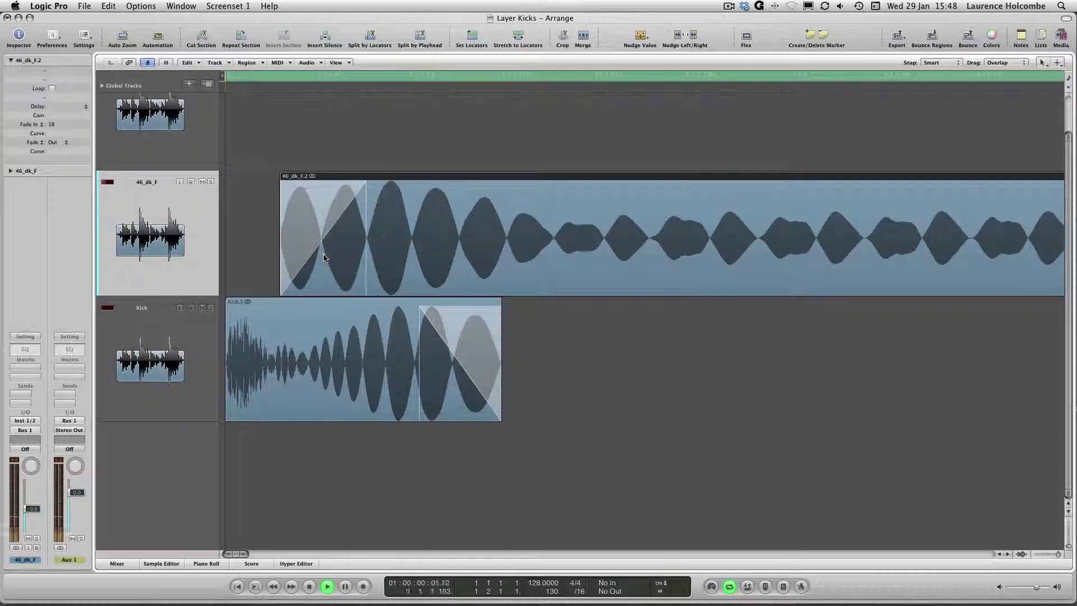
# Move the 46_dk_F tail back so it starts at the zero crossing where the Kick region's fade-out begins, and audition it.
pyautogui.moveTo(325, 258); pyautogui.dragTo(472, 260)
pyautogui.press('space')
pyautogui.press('space')
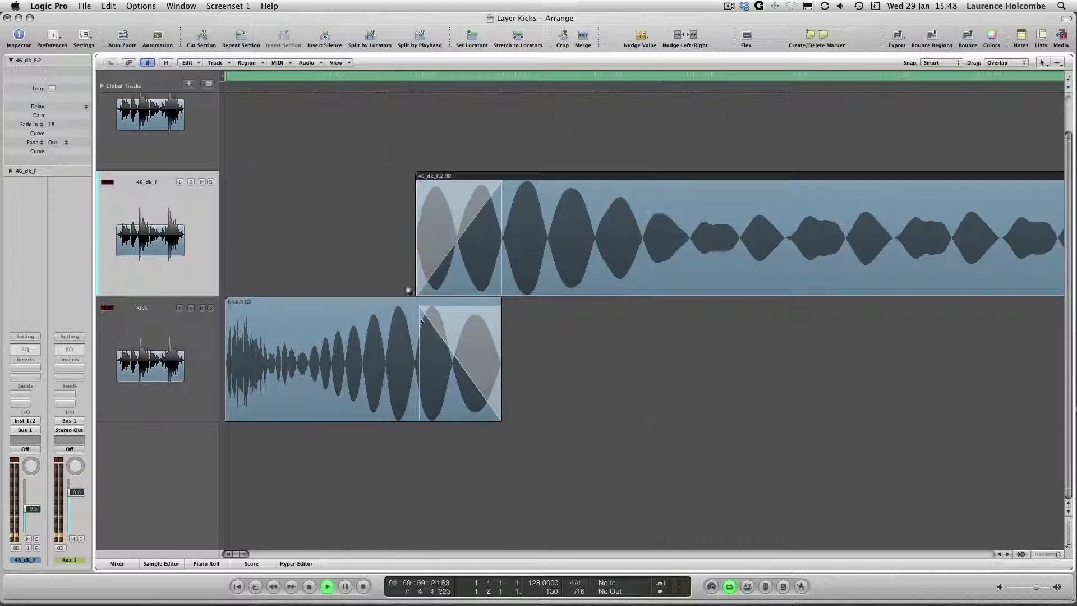
pyautogui.moveTo(407, 290); pyautogui.dragTo(437, 321)
pyautogui.moveTo(419, 243); pyautogui.dragTo(409, 244)
pyautogui.keyDown('ctrl'); pyautogui.keyDown('alt'); pyautogui.click(411, 252); pyautogui.keyUp('alt'); pyautogui.keyUp('ctrl')
pyautogui.keyDown('ctrl'); pyautogui.keyDown('alt'); pyautogui.click(404, 258); pyautogui.keyUp('alt'); pyautogui.keyUp('ctrl')
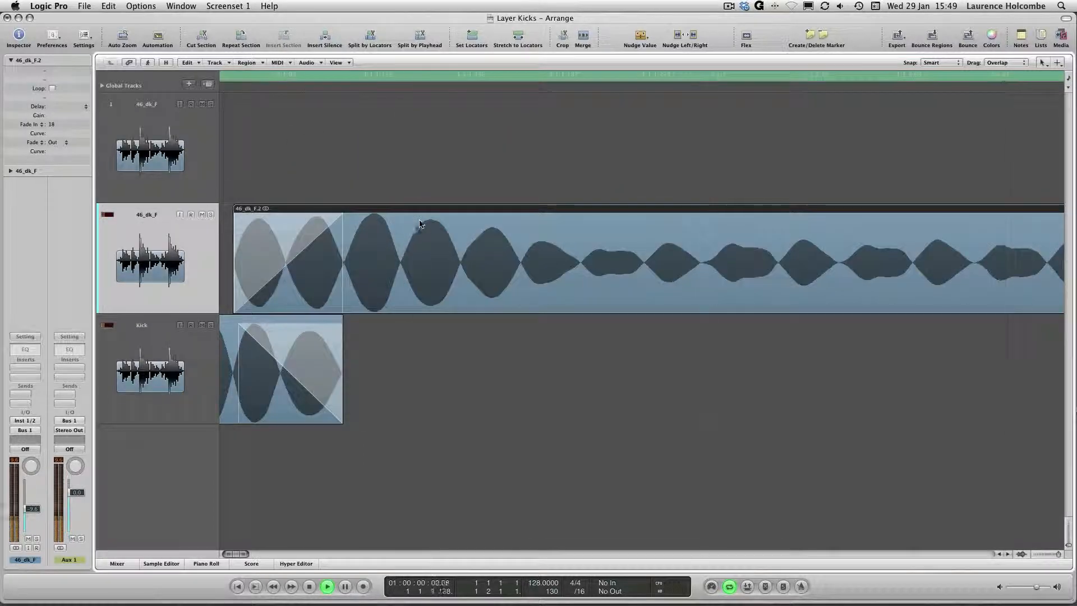
pyautogui.press('Escape')
pyautogui.click(373, 190)
pyautogui.click(372, 188)
pyautogui.hscroll(-3, 452, 388)
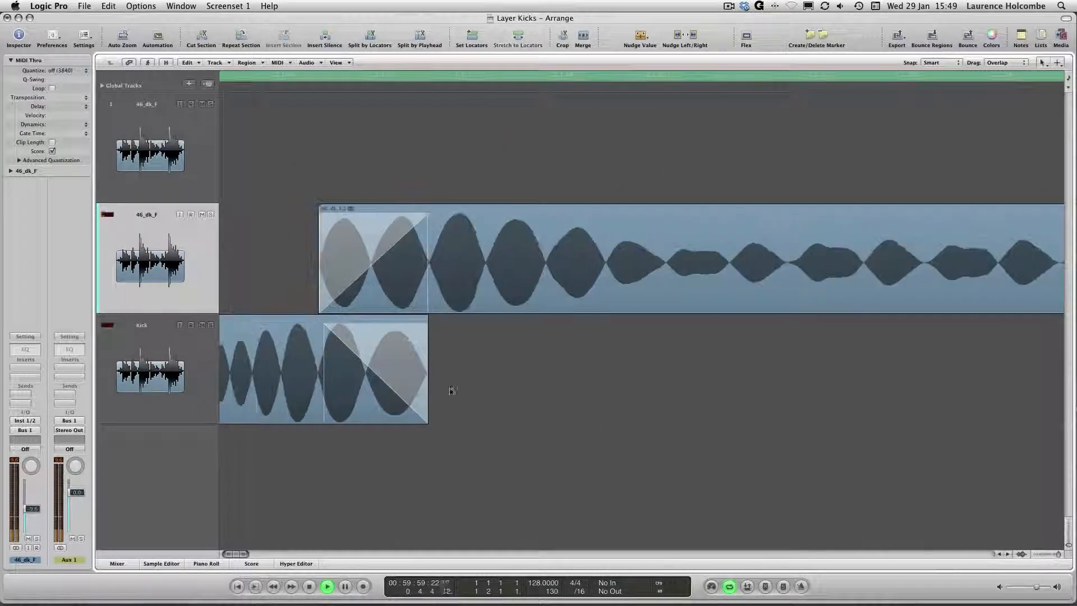
# Try shorter and longer ends for the Kick region, finishing one wave cycle past its original end at a zero crossing.
pyautogui.moveTo(427, 421); pyautogui.dragTo(365, 419)
pyautogui.hscroll(-5, 391, 422)
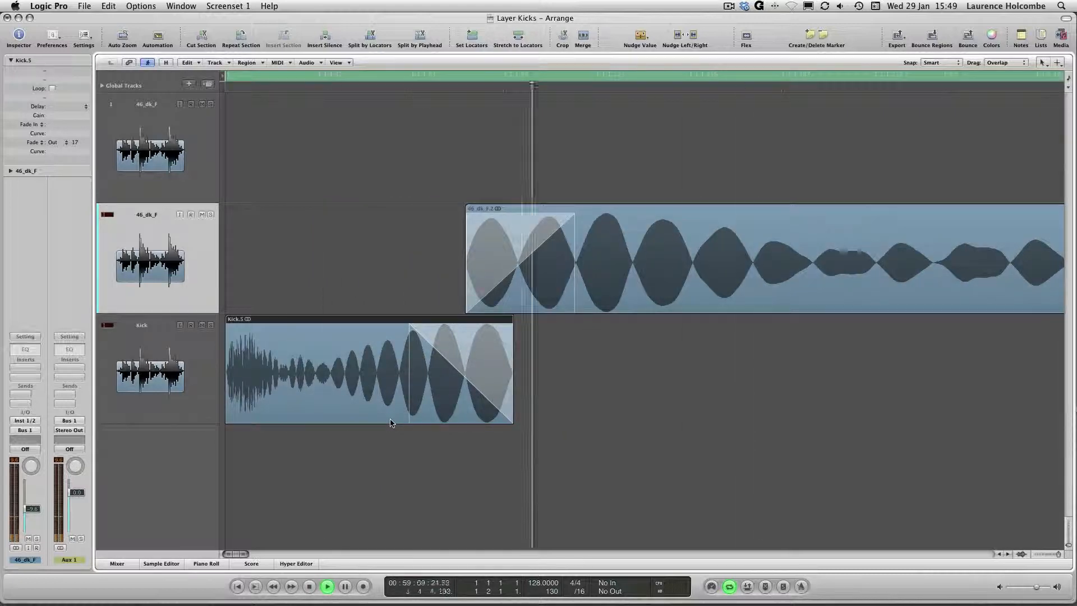
pyautogui.moveTo(512, 422); pyautogui.dragTo(706, 420)
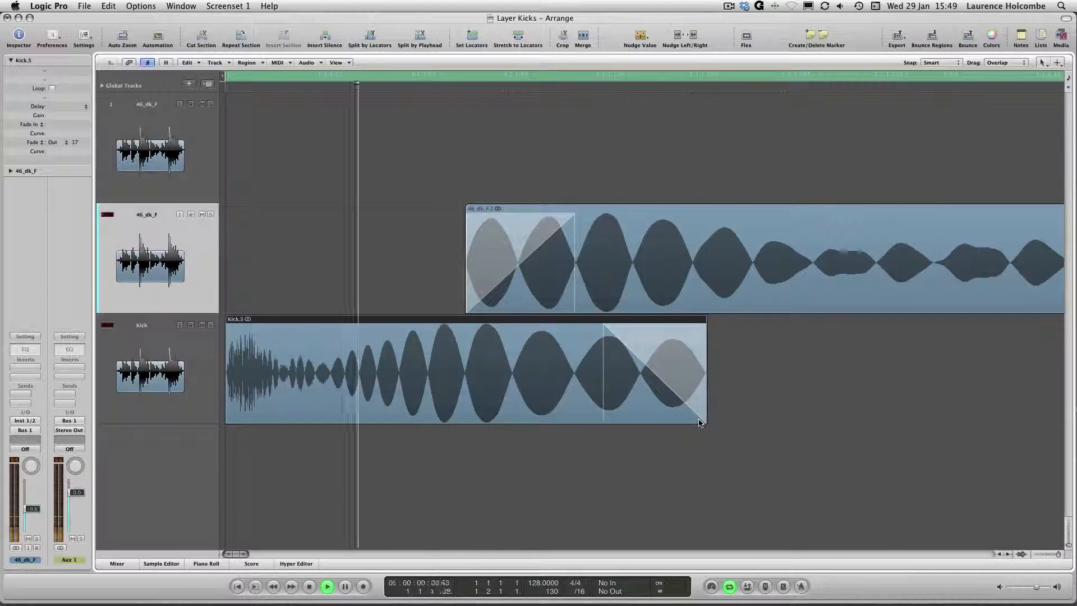
pyautogui.moveTo(699, 422); pyautogui.dragTo(636, 418)
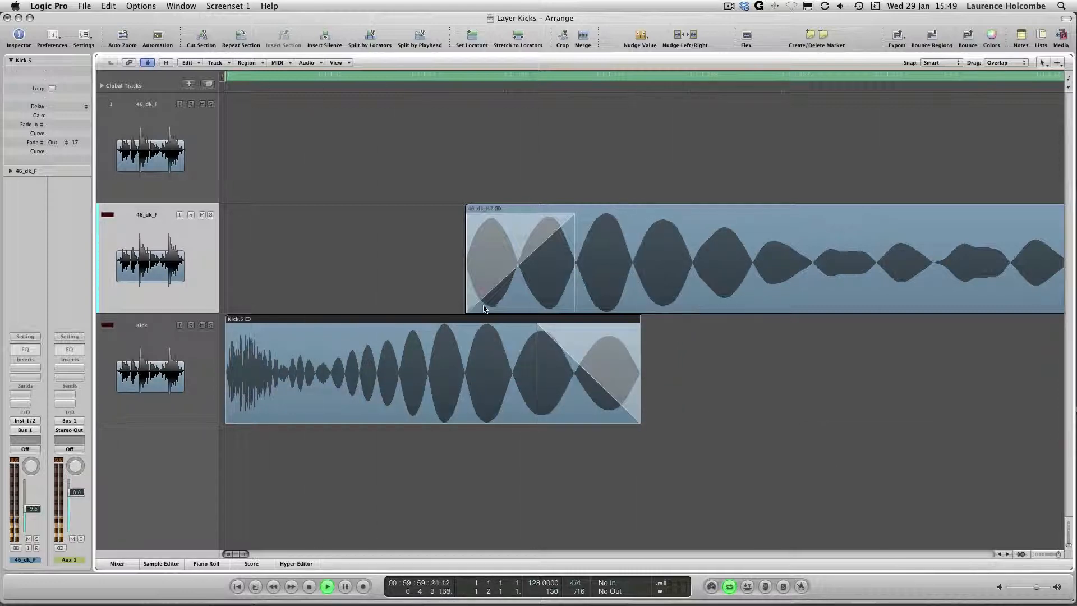
# Try trimming the first cycles of the 46_dk_F tail and starting it later within the Kick overlap, and undo these changes.
pyautogui.moveTo(468, 309); pyautogui.dragTo(566, 283)
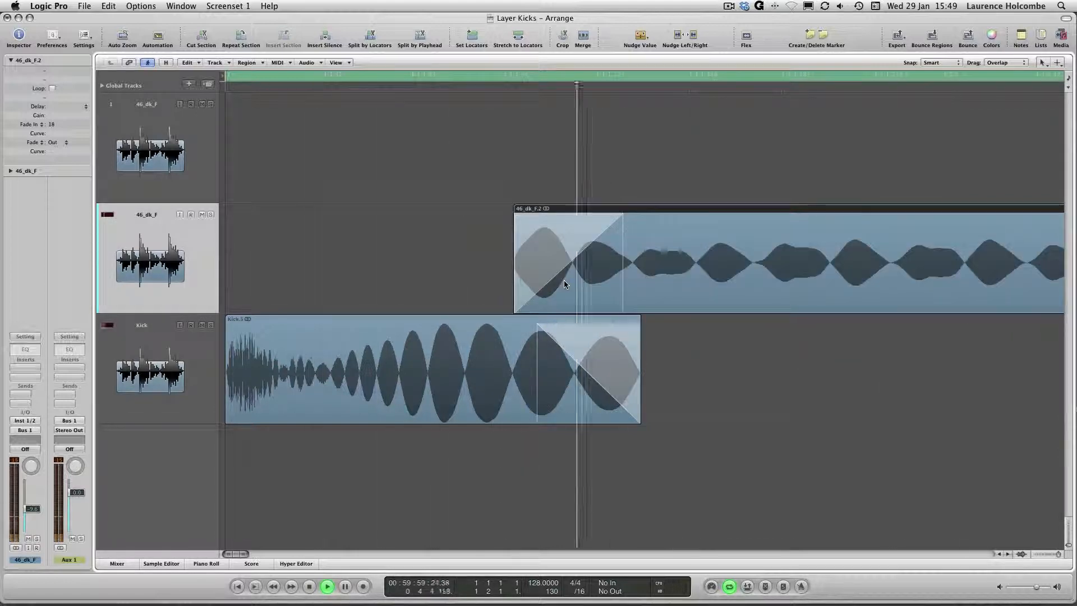
pyautogui.scroll(-1, 565, 283)
pyautogui.press('super+z')
pyautogui.press('super+z')
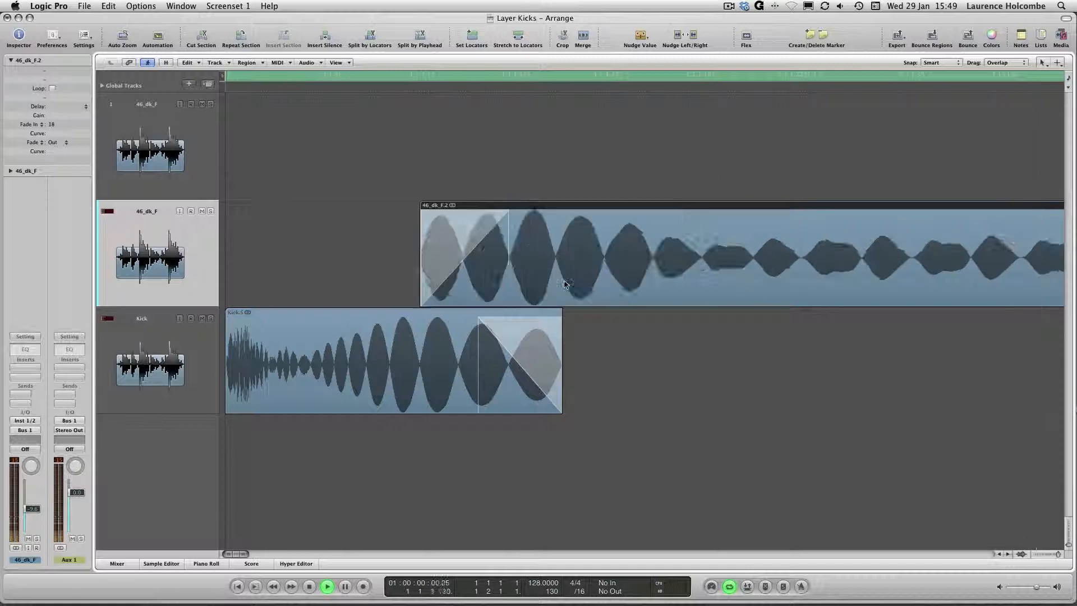
# Undo and redo the last trim of the Kick region's end.
pyautogui.click(382, 240)
pyautogui.press('space')
pyautogui.press('space')
pyautogui.scroll(-1, 389, 240)
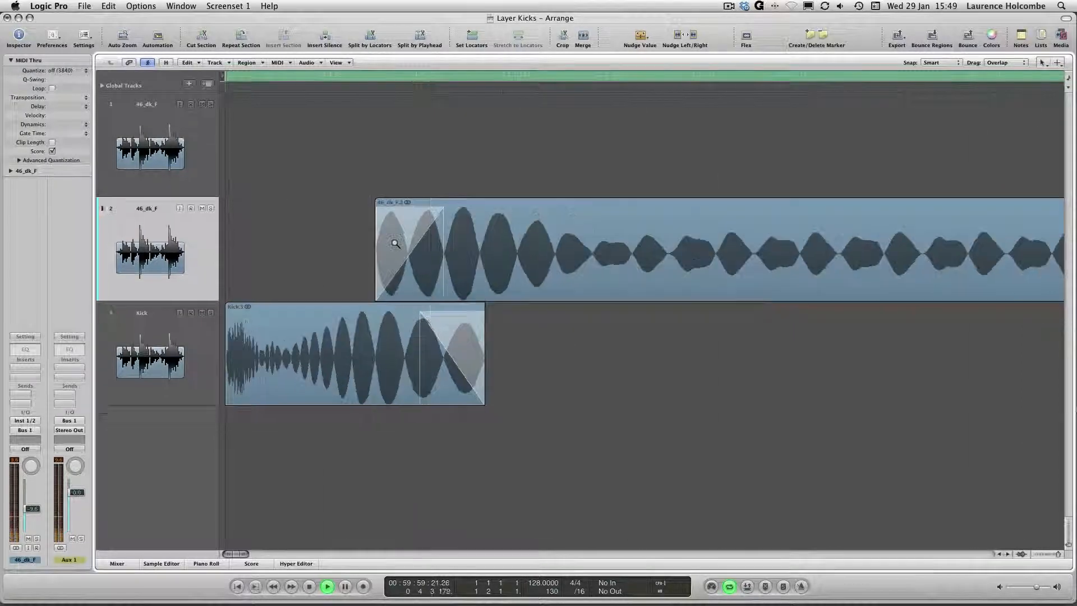
pyautogui.press('super+z')
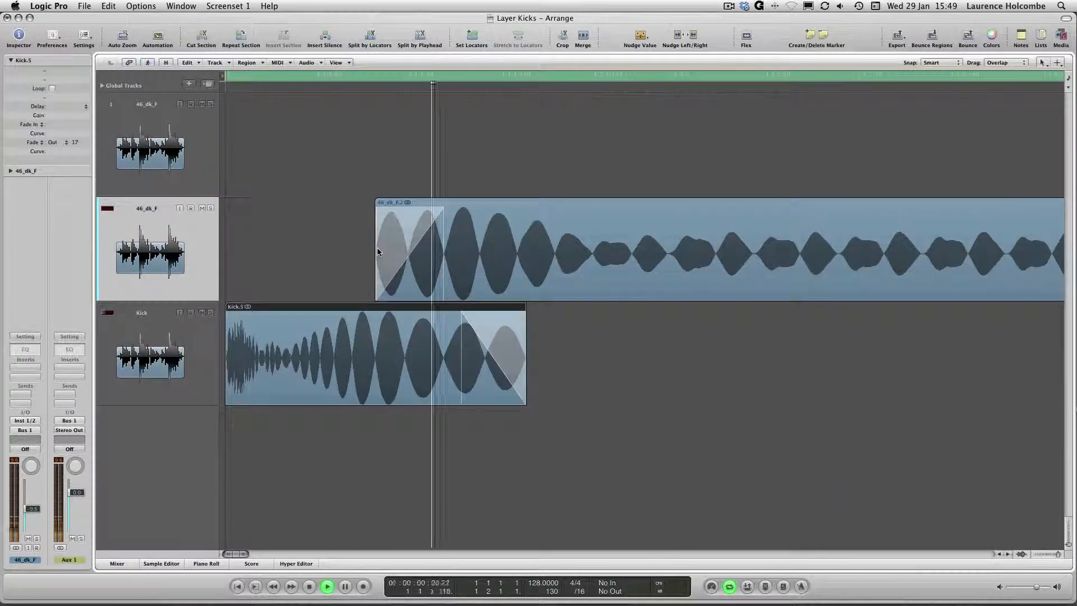
pyautogui.press('super+shift+z')
# Stop playback, open the mixer, and set the selected 46_dk_F and Kick channels' output to Bus 1 (Aux 1).
pyautogui.press('space')
pyautogui.press('space')
pyautogui.press('space')
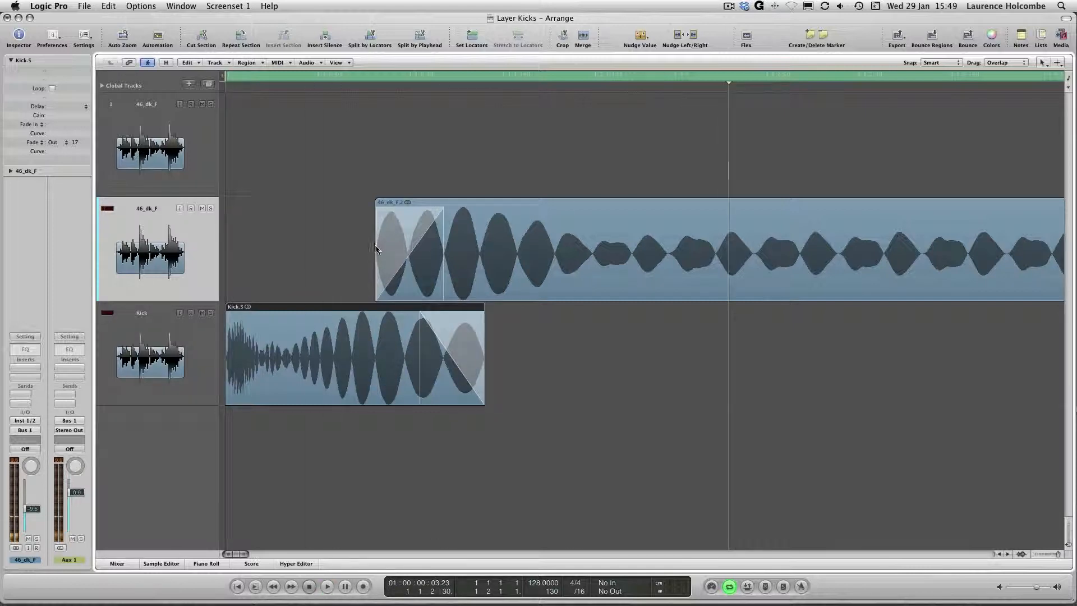
pyautogui.press('Escape')
pyautogui.press('Escape')
pyautogui.press('x')
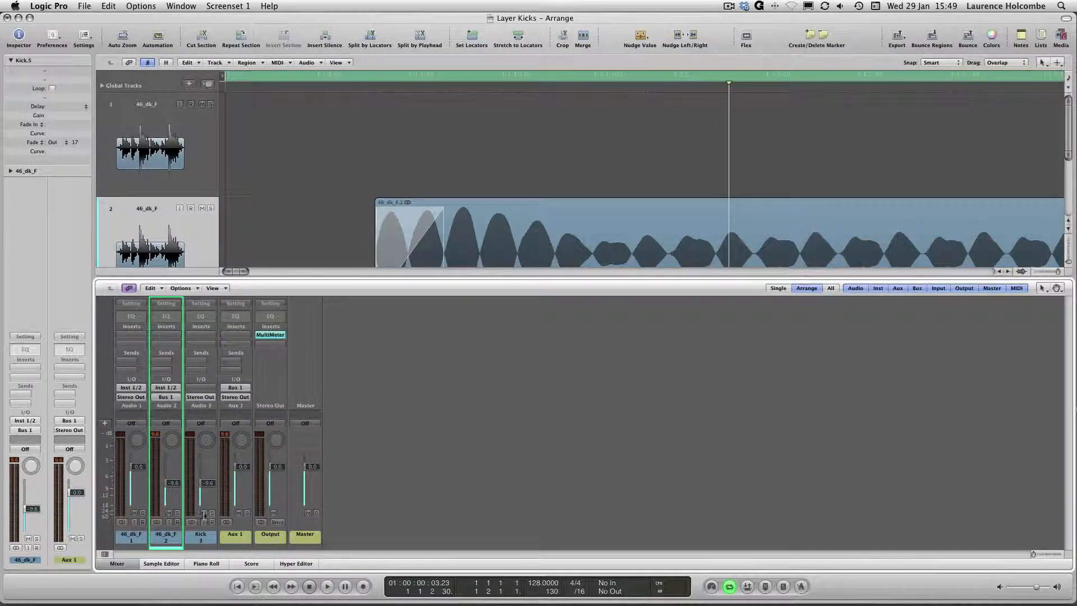
pyautogui.click(170, 537)
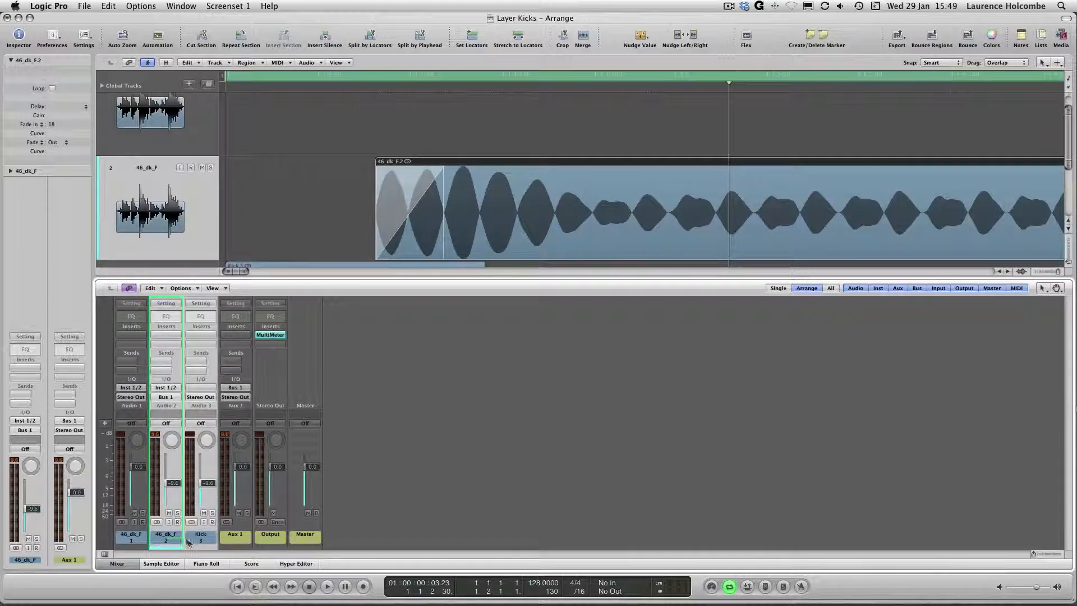
pyautogui.click(166, 397)
pyautogui.moveTo(180, 433)
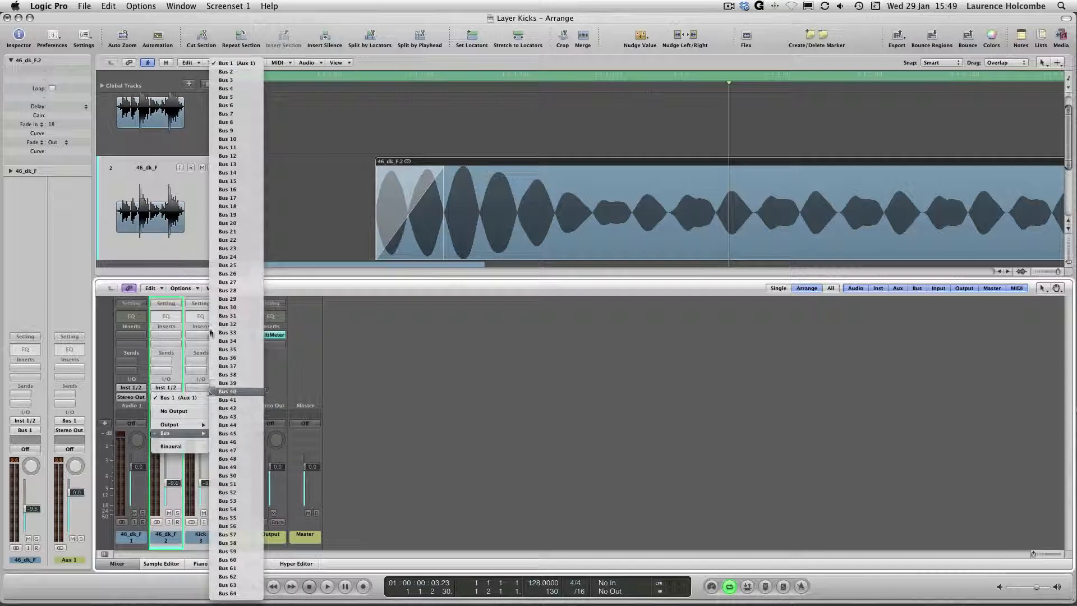
pyautogui.click(222, 64)
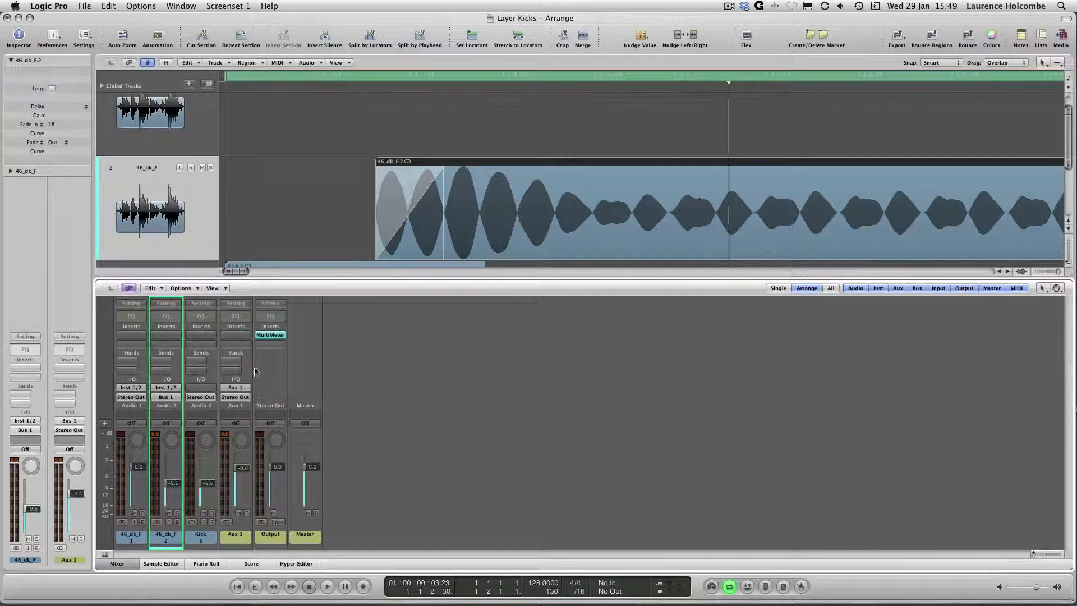
# Insert the Nomad Factory MAGNETIC II plug-in on Aux 1 and place its window clear of the channel strips.
pyautogui.click(234, 336)
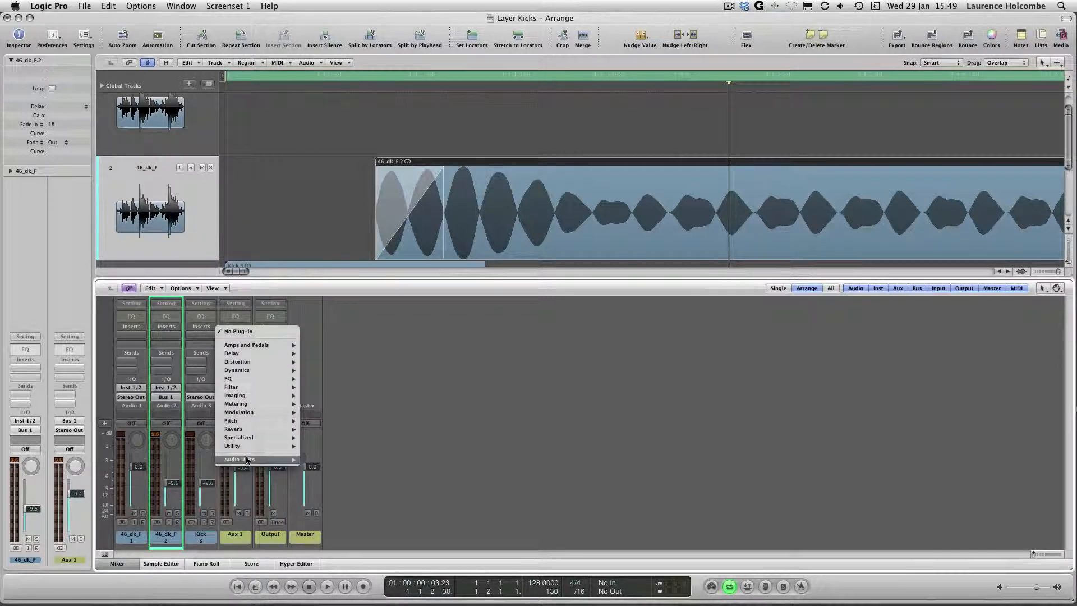
pyautogui.moveTo(252, 460)
pyautogui.moveTo(355, 459)
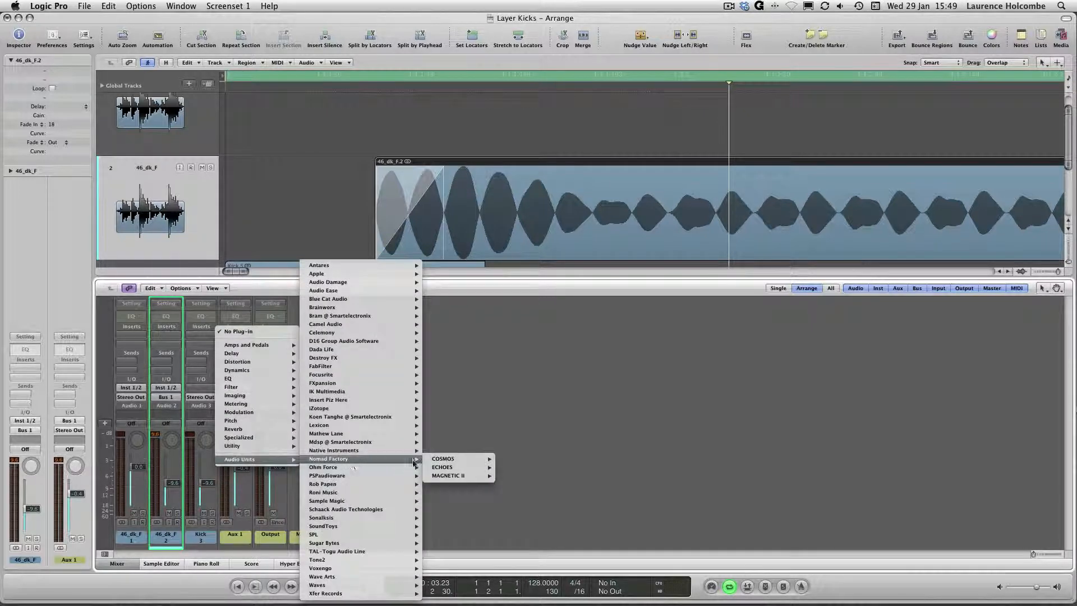
pyautogui.moveTo(435, 477)
pyautogui.click(502, 477)
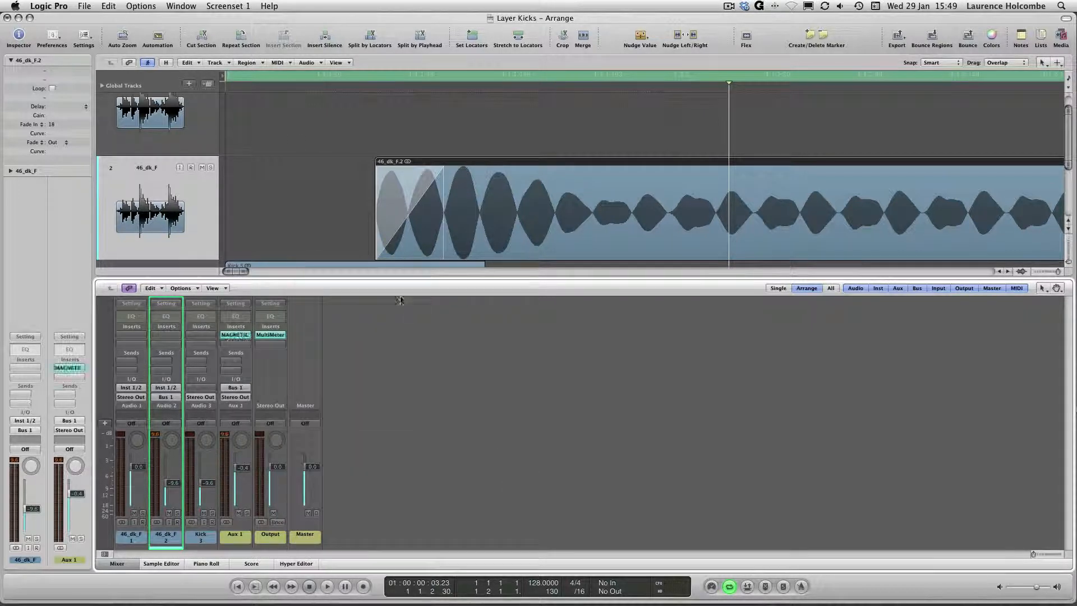
pyautogui.moveTo(150, 50); pyautogui.dragTo(565, 99)
pyautogui.click(395, 402)
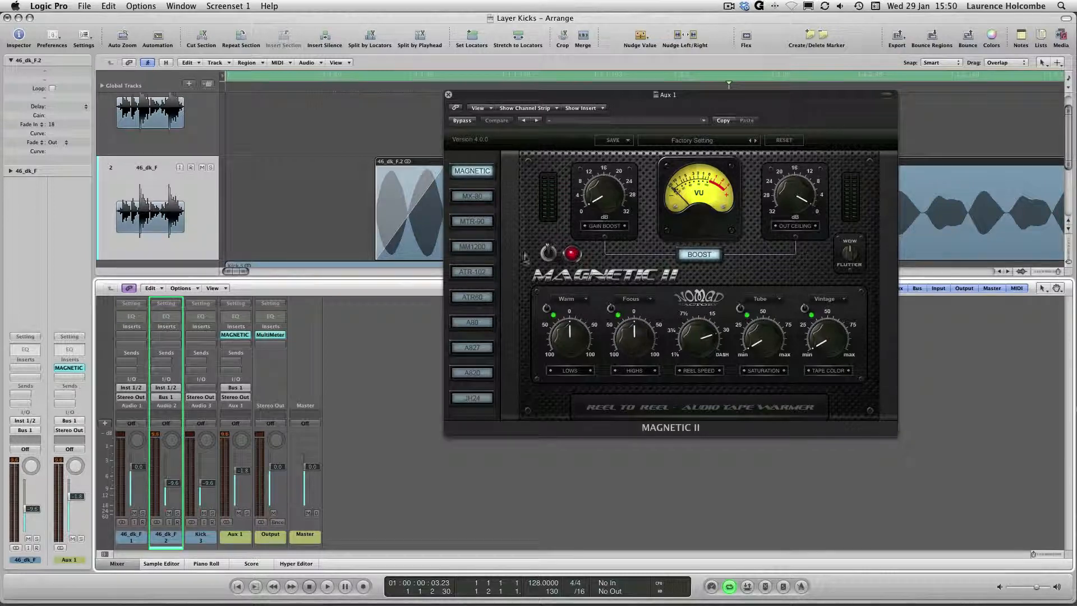
# Play the loop and audition the MX-80, MTR-90 and MM1200 tape models, comparing MM1200 with the bypassed signal.
pyautogui.press('space')
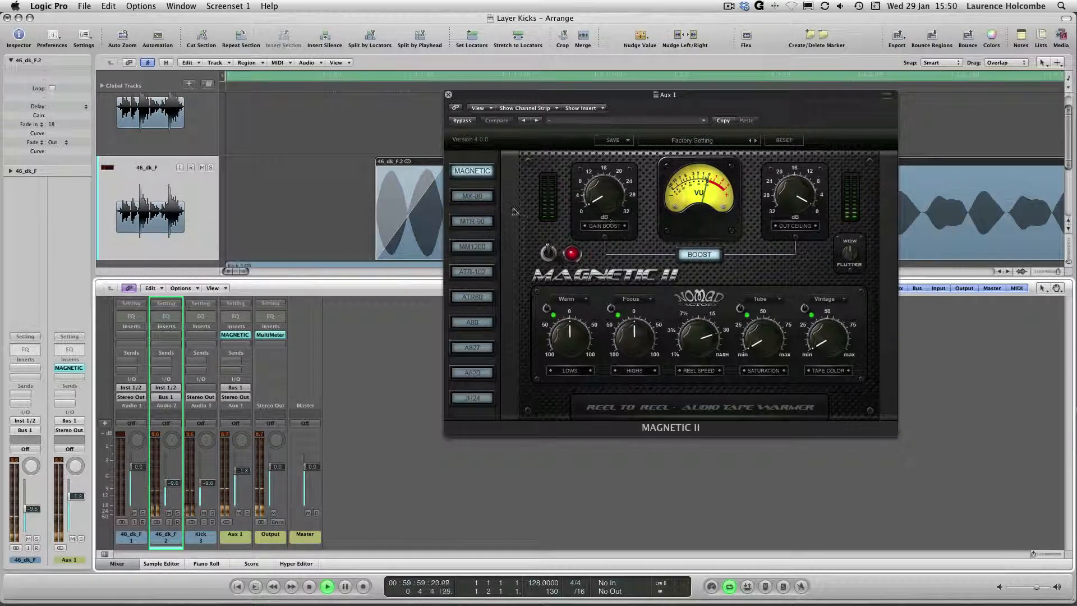
pyautogui.click(472, 196)
pyautogui.click(472, 218)
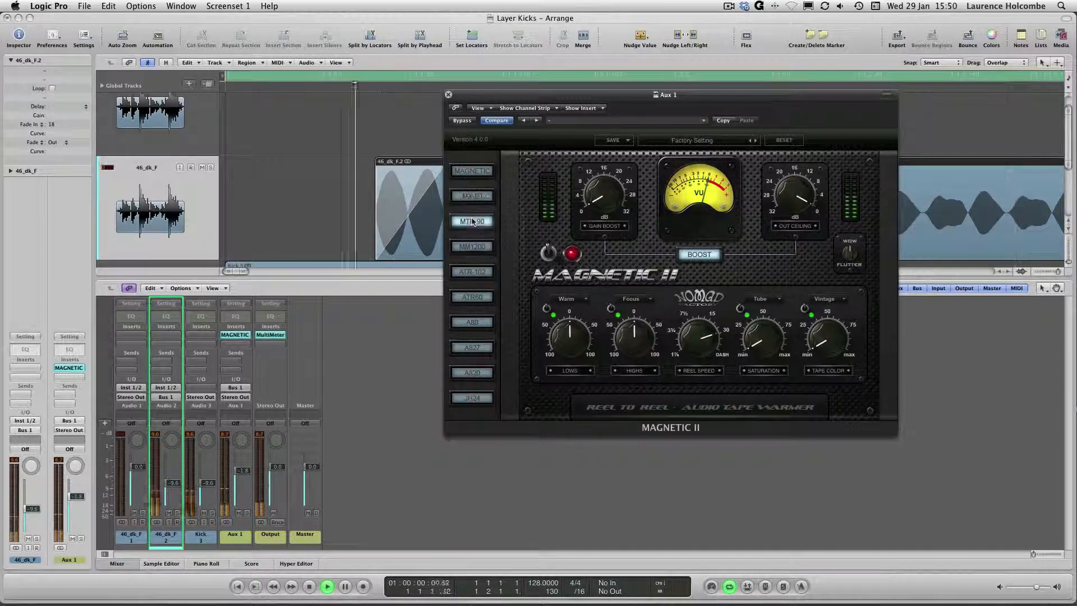
pyautogui.click(470, 248)
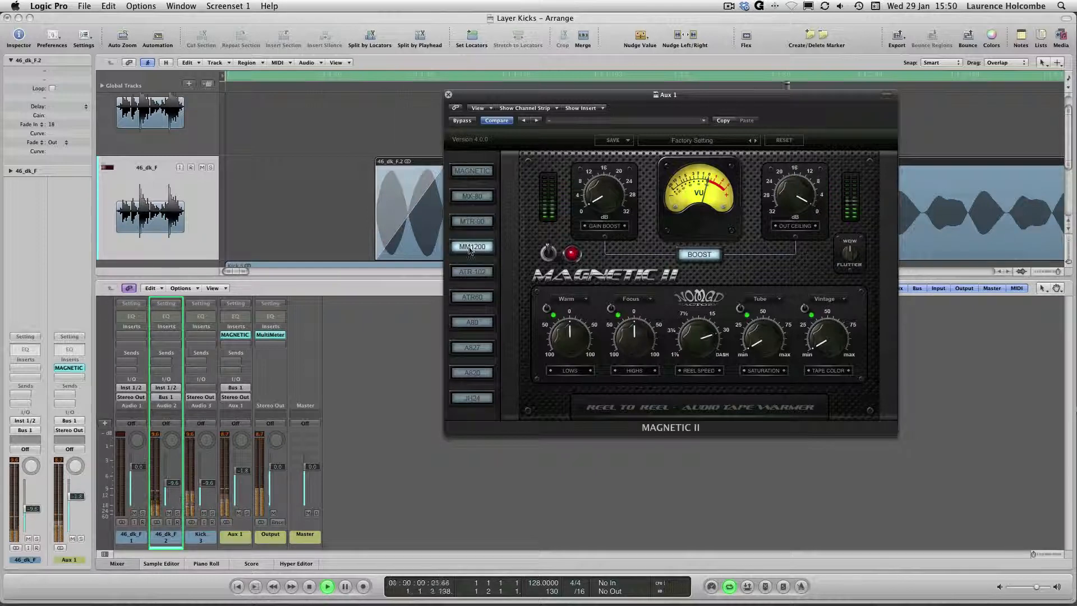
pyautogui.click(462, 121)
pyautogui.click(462, 122)
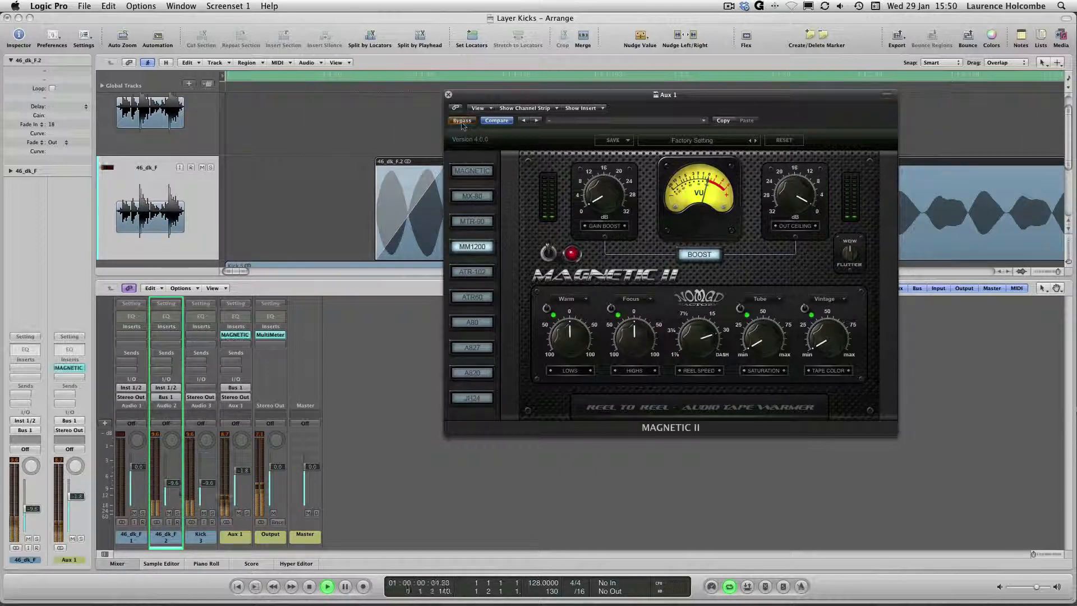
# Audition the remaining tape models from ATR-102 to JH24, return to MAGNETIC, and compare it with the bypassed signal.
pyautogui.click(474, 272)
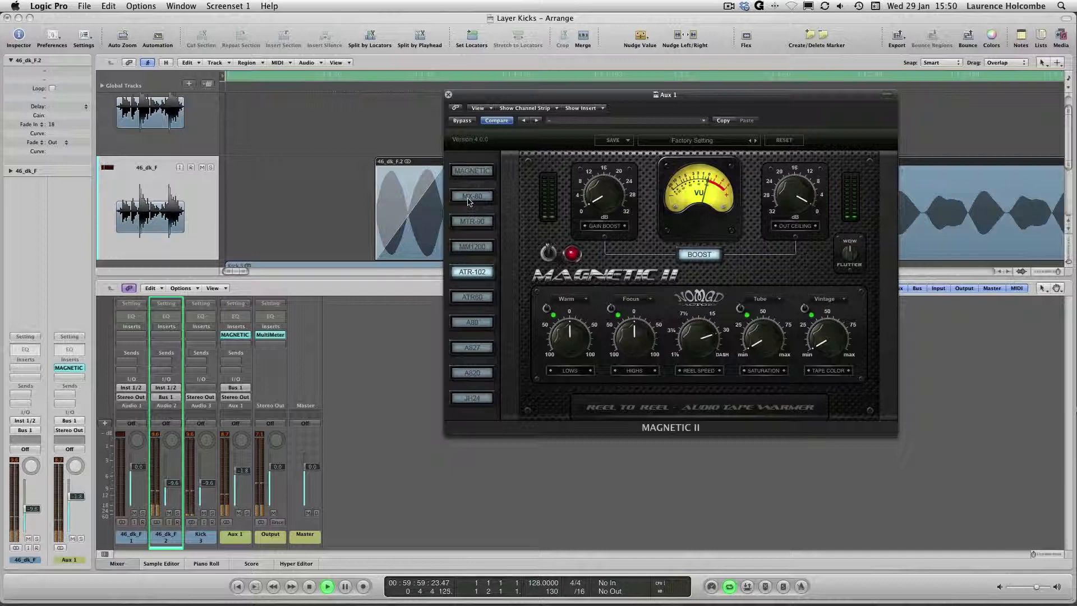
pyautogui.click(471, 297)
pyautogui.click(471, 322)
pyautogui.click(468, 349)
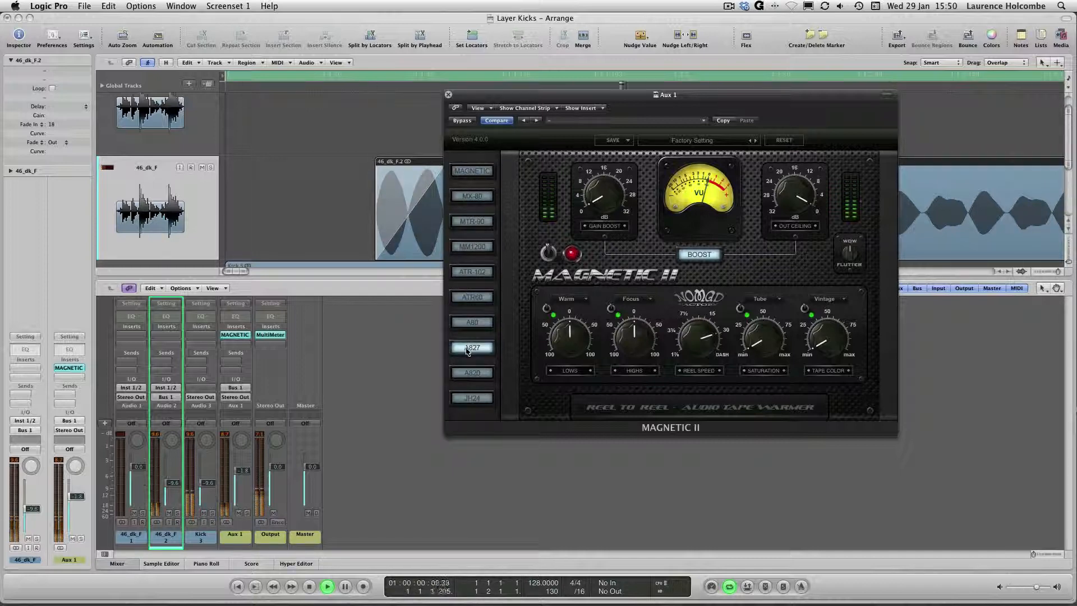
pyautogui.click(469, 373)
pyautogui.click(470, 397)
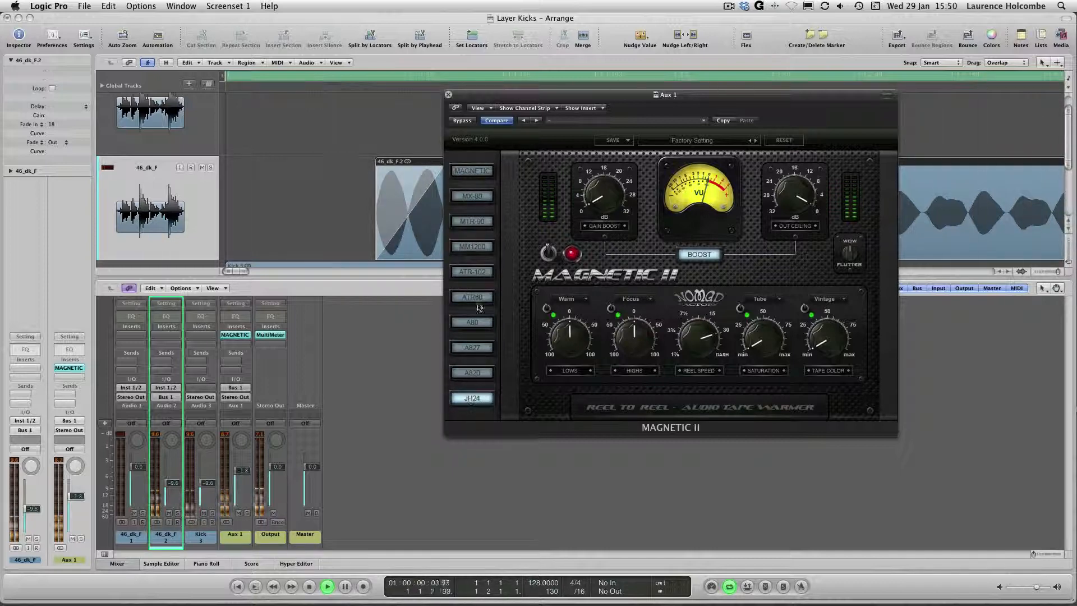
pyautogui.click(471, 175)
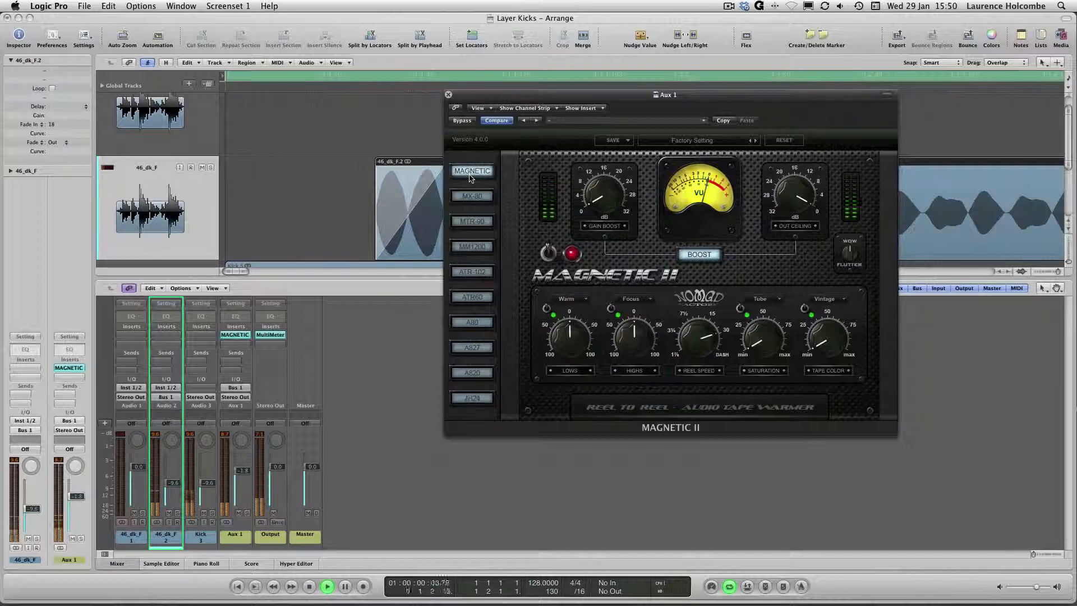
pyautogui.click(461, 120)
pyautogui.click(463, 120)
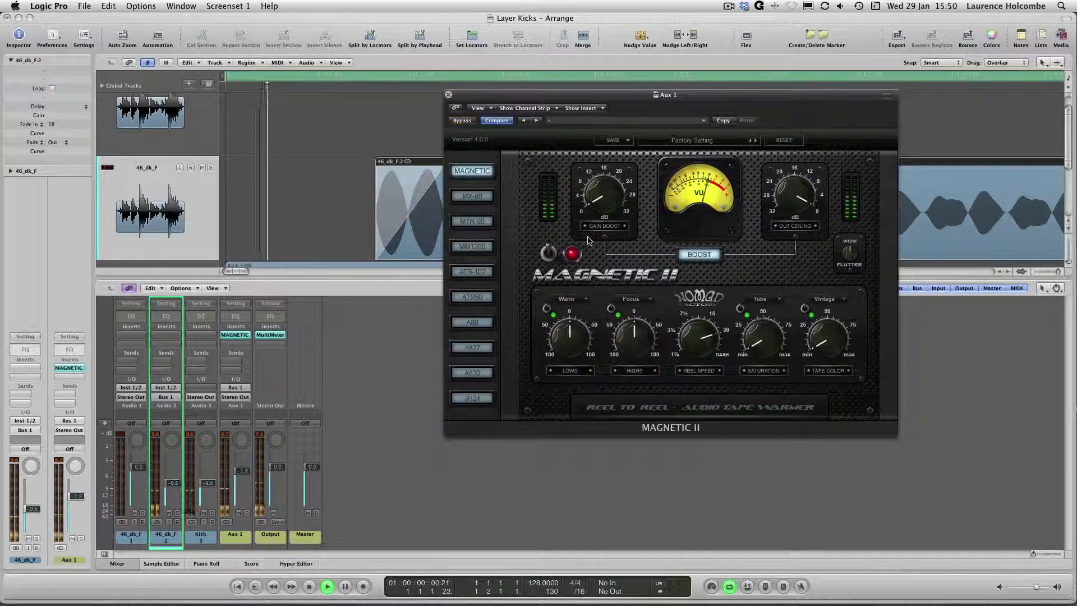
# Slightly raise MAGNETIC II's gain boost, highs, saturation and tape color, and compare the MX-80 model before returning to MAGNETIC.
pyautogui.moveTo(628, 335); pyautogui.dragTo(627, 343)
pyautogui.moveTo(764, 339); pyautogui.dragTo(820, 330)
pyautogui.moveTo(638, 340)
pyautogui.mouseDown()
pyautogui.moveTo(638, 283)
pyautogui.moveTo(639, 356)
pyautogui.mouseUp()
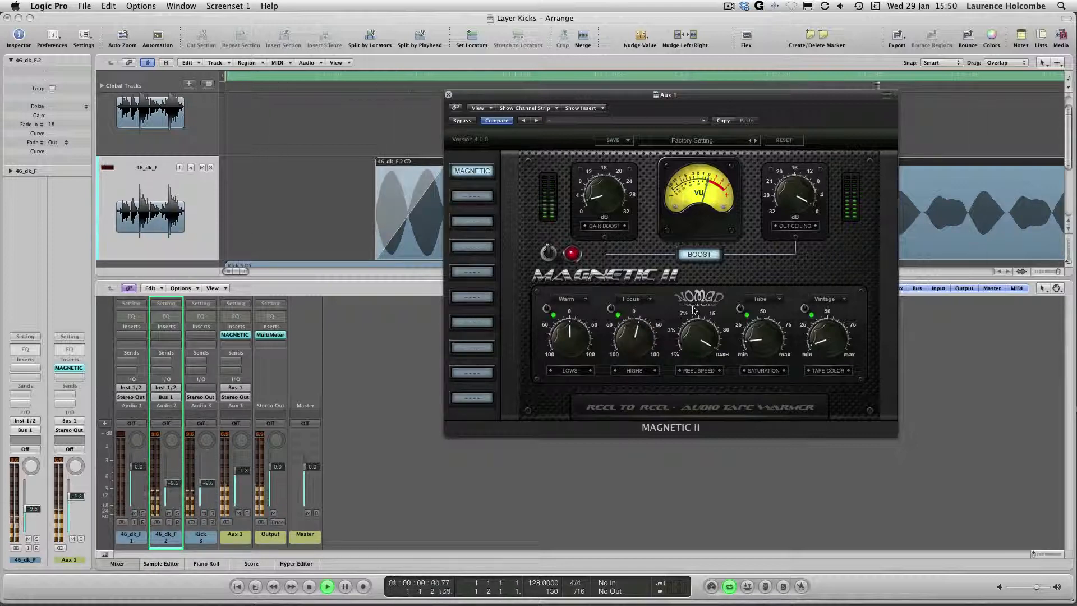
pyautogui.click(479, 201)
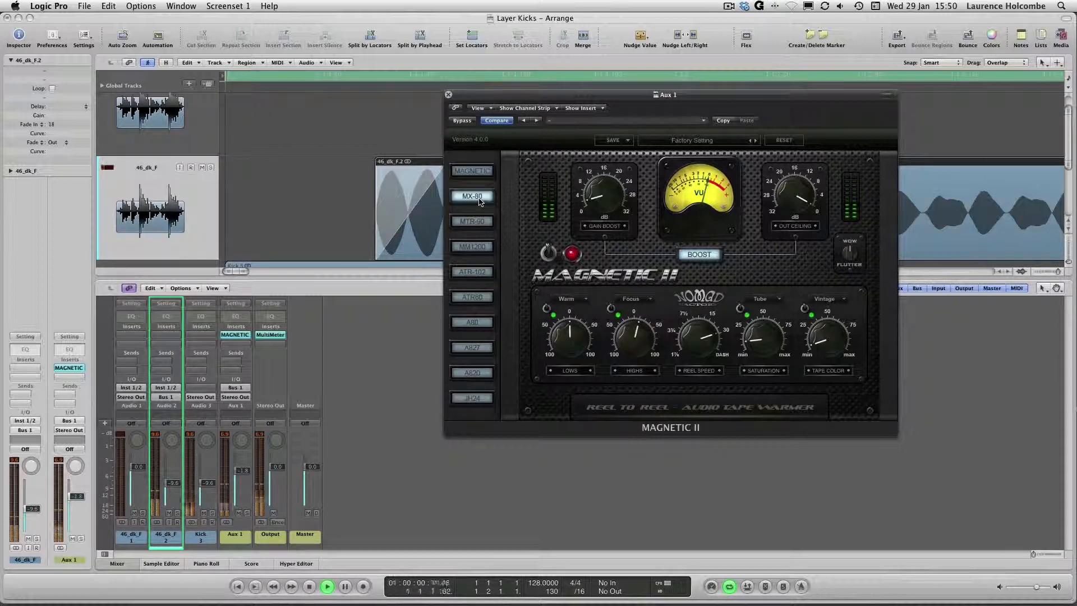
pyautogui.click(473, 171)
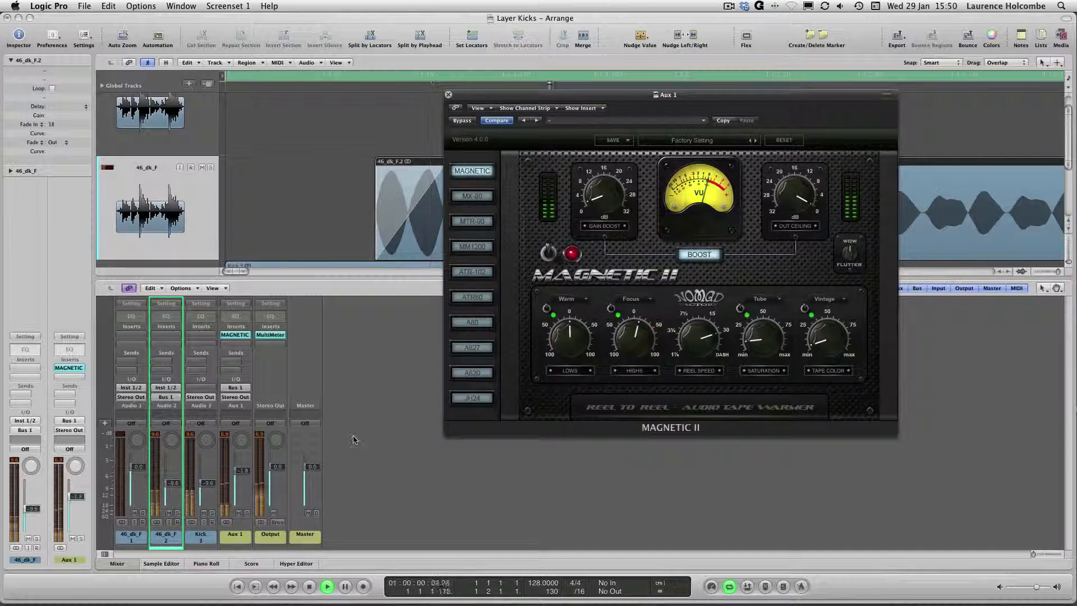
# Stop playback, close the MAGNETIC II window and the mixer, and fit both kick regions in the arrangement view.
pyautogui.press('space')
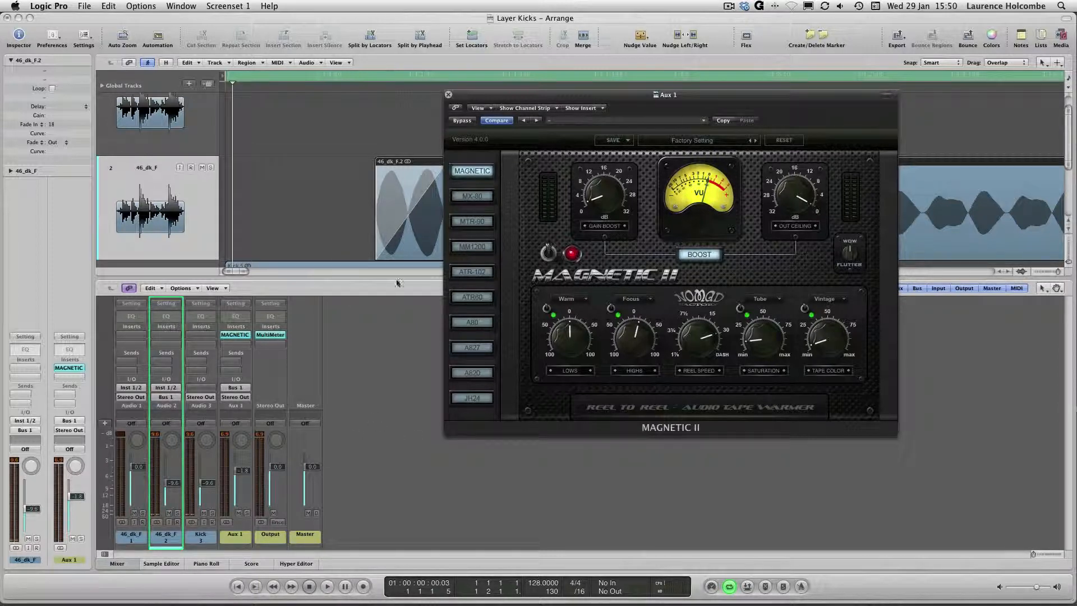
pyautogui.click(448, 94)
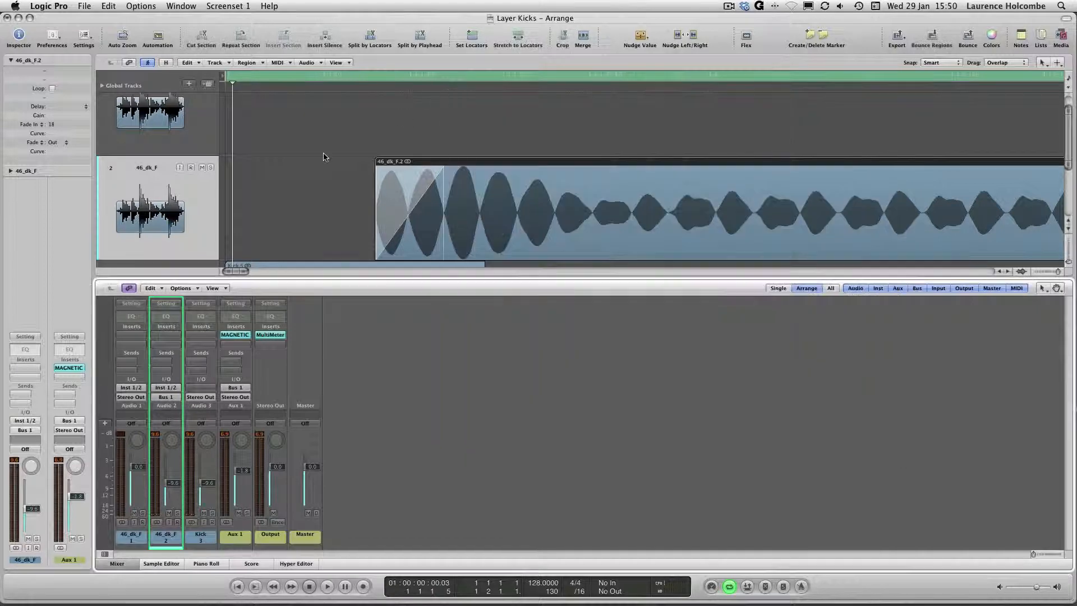
pyautogui.click(325, 159)
pyautogui.press('z')
pyautogui.press('x')
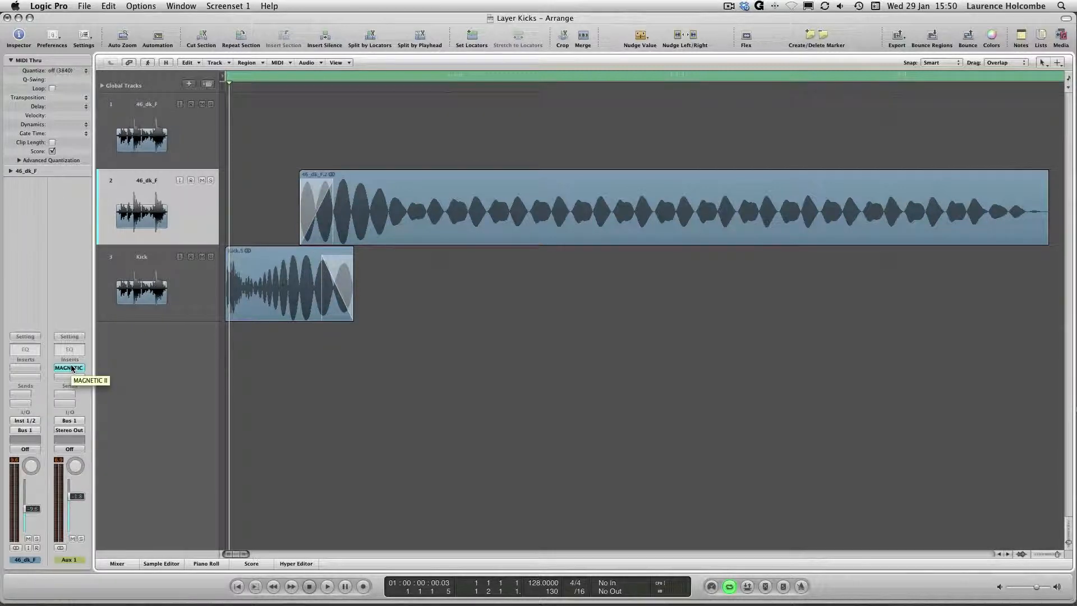
# Reopen the mixer and add a send from Aux 1 to Bus 2.
pyautogui.press('x')
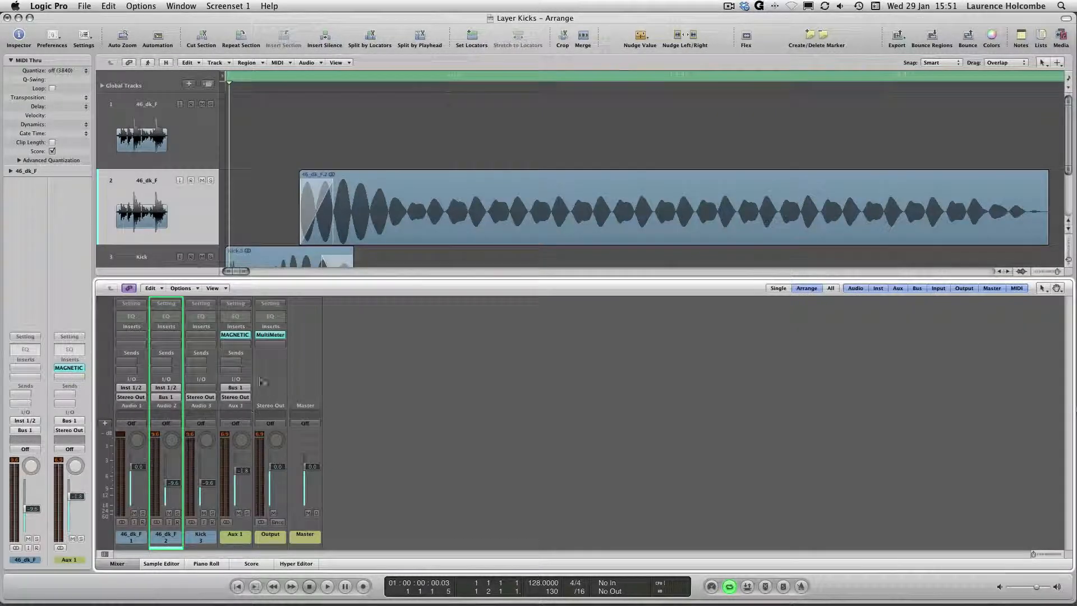
pyautogui.click(235, 362)
pyautogui.moveTo(235, 371)
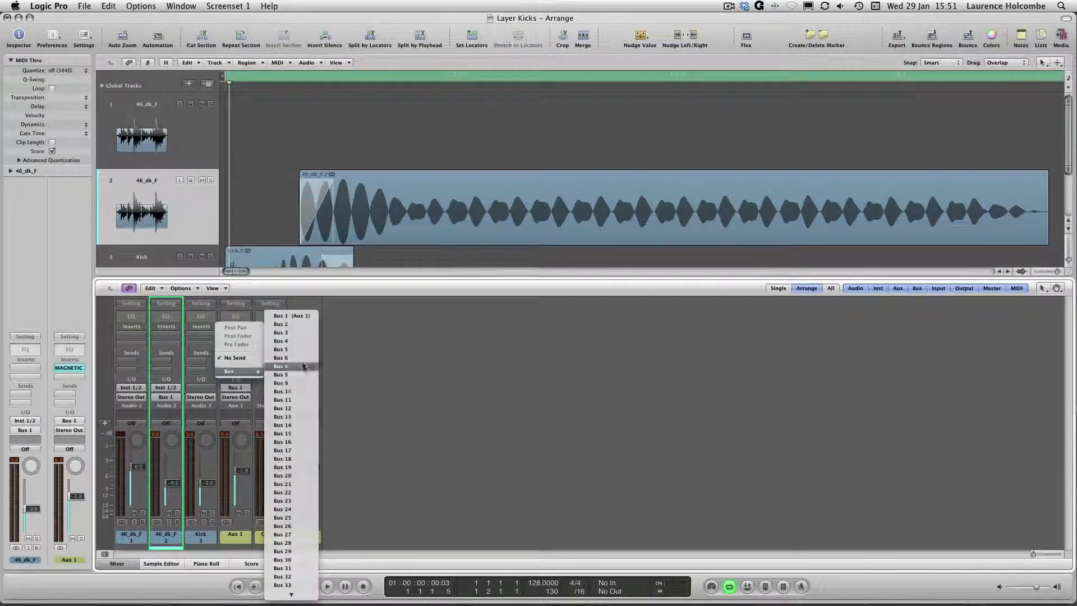
pyautogui.click(300, 325)
# Insert a stereo Compressor on Aux 2 and move its window over the arrangement area.
pyautogui.click(282, 339)
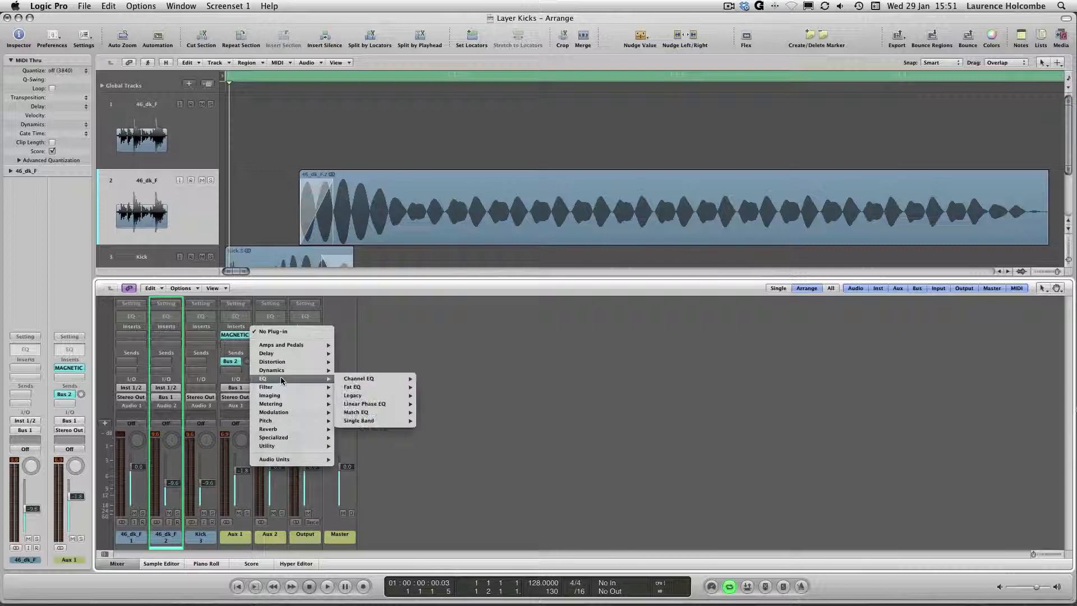
pyautogui.moveTo(281, 371)
pyautogui.moveTo(370, 378)
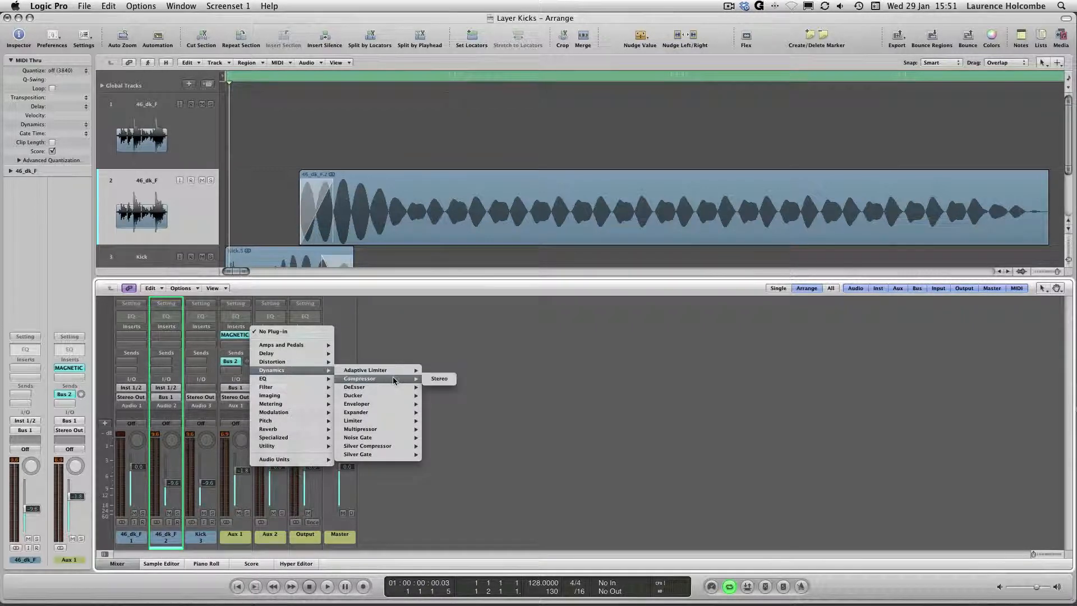
pyautogui.click(435, 379)
pyautogui.moveTo(105, 43); pyautogui.dragTo(524, 57)
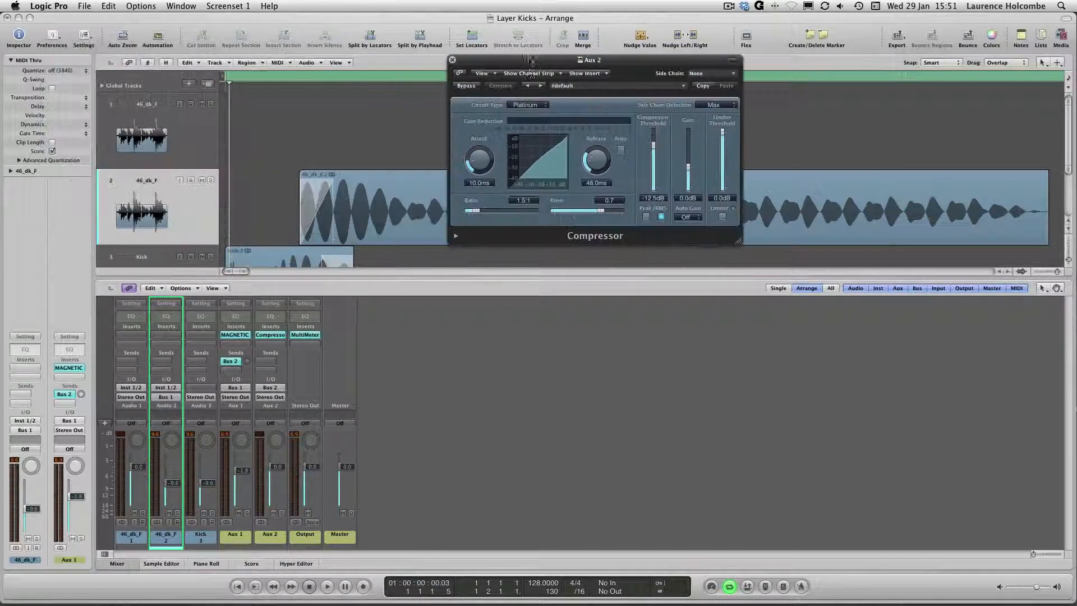
# Set the compressor's circuit type to VCA, with a 1.5 ms attack and a 7.1 ms release.
pyautogui.click(527, 104)
pyautogui.click(523, 128)
pyautogui.moveTo(486, 155); pyautogui.dragTo(482, 180)
pyautogui.moveTo(595, 158); pyautogui.dragTo(594, 183)
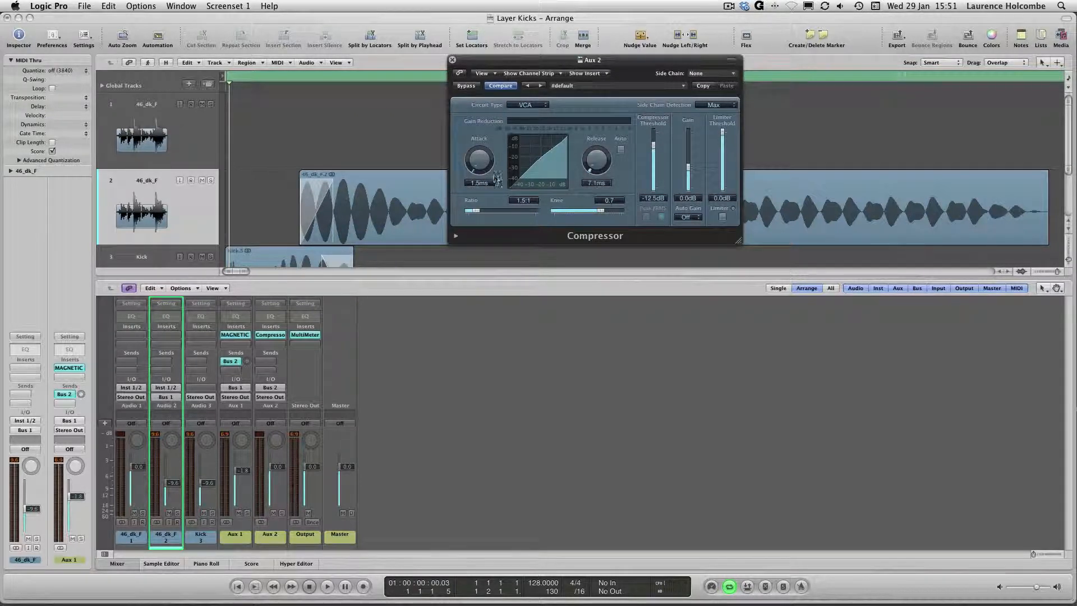
# Raise Aux 1's send to Bus 2 and, during playback, set the compressor to -32 dB threshold, 3.3:1 ratio and 4 dB gain.
pyautogui.moveTo(247, 362); pyautogui.dragTo(253, 351)
pyautogui.moveTo(653, 144); pyautogui.dragTo(652, 187)
pyautogui.press('space')
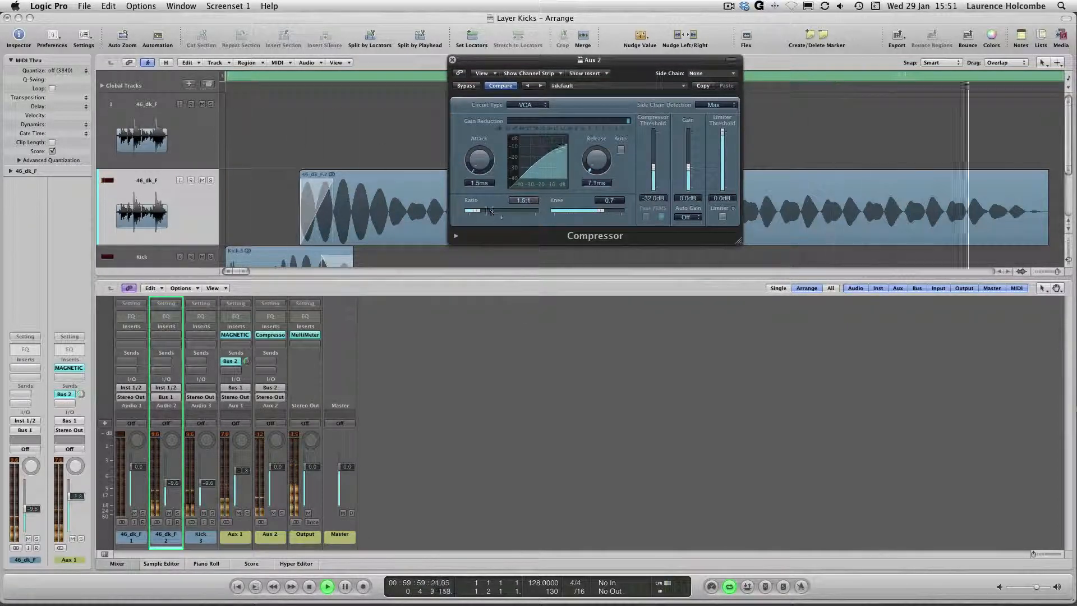
pyautogui.moveTo(474, 210); pyautogui.dragTo(502, 214)
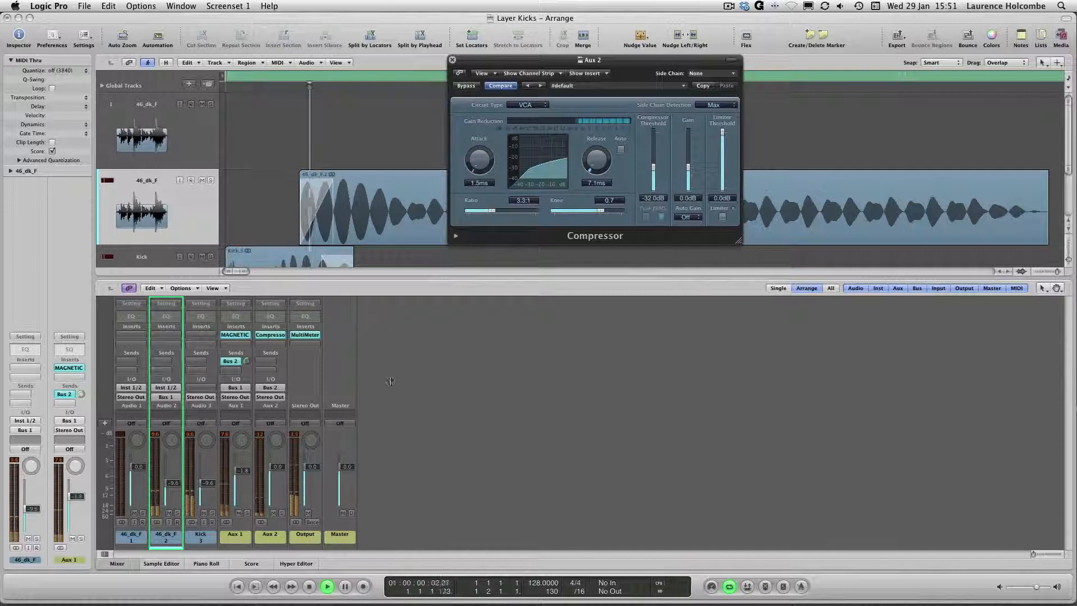
pyautogui.moveTo(691, 178); pyautogui.dragTo(690, 173)
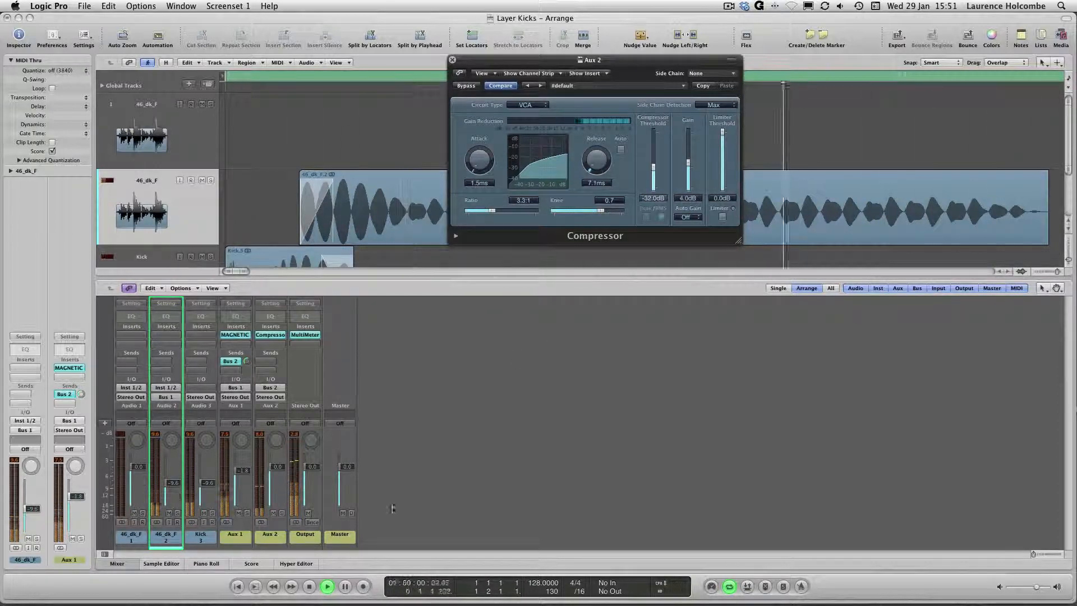
# Audition Aux 2 in solo, set the compressor's gain to 4.5 dB and restart playback.
pyautogui.click(282, 513)
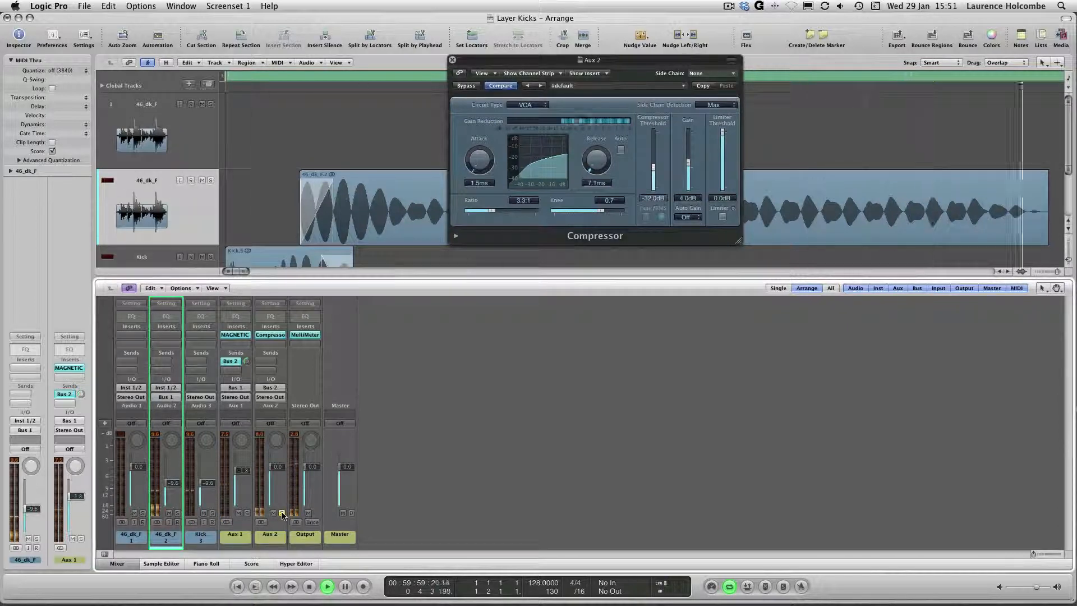
pyautogui.press('space')
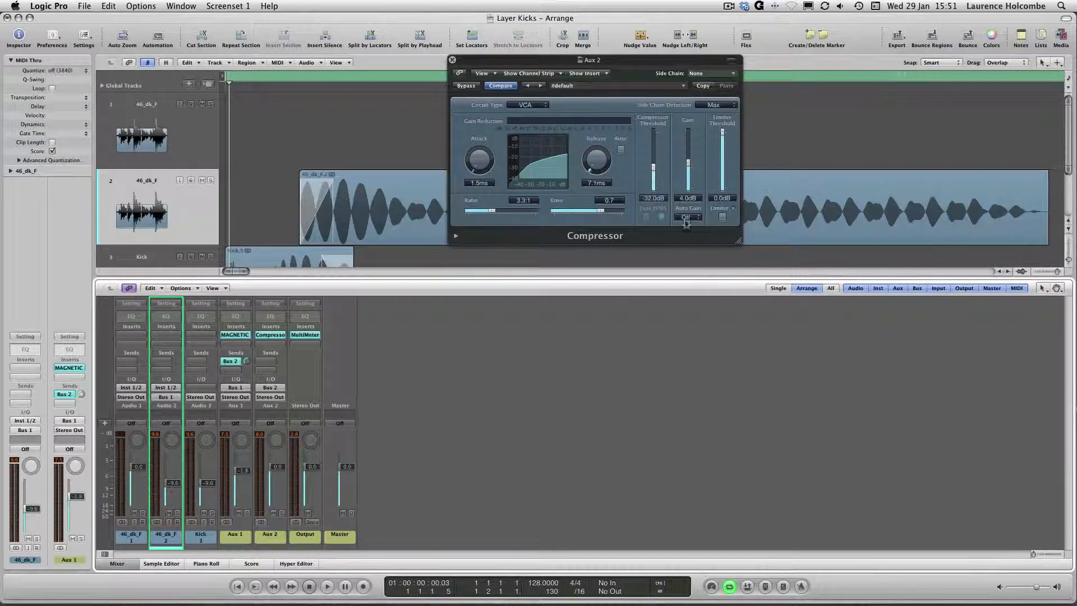
pyautogui.click(691, 177)
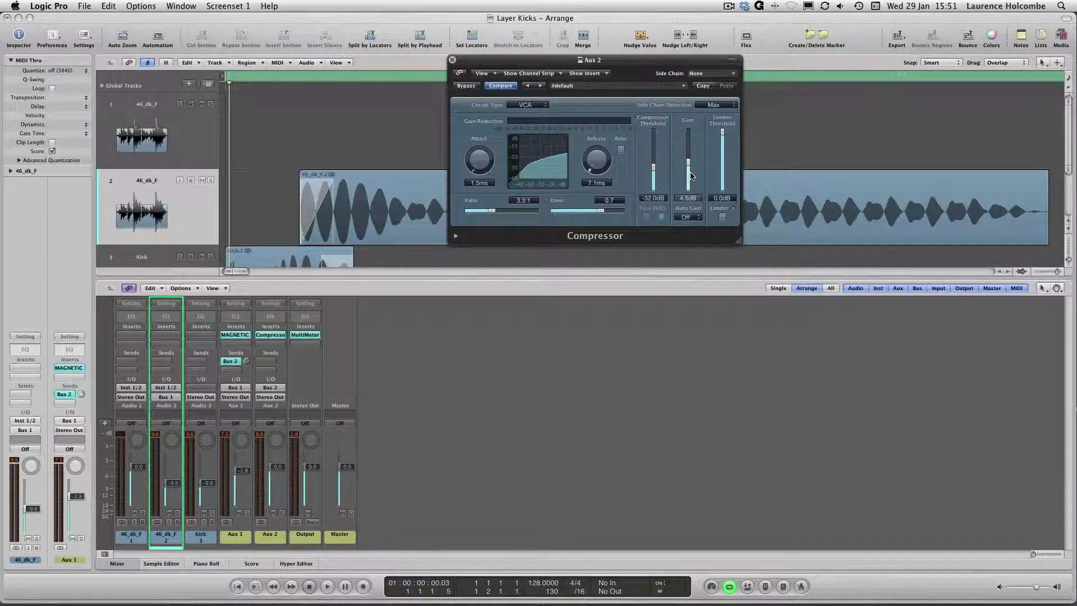
pyautogui.press('space')
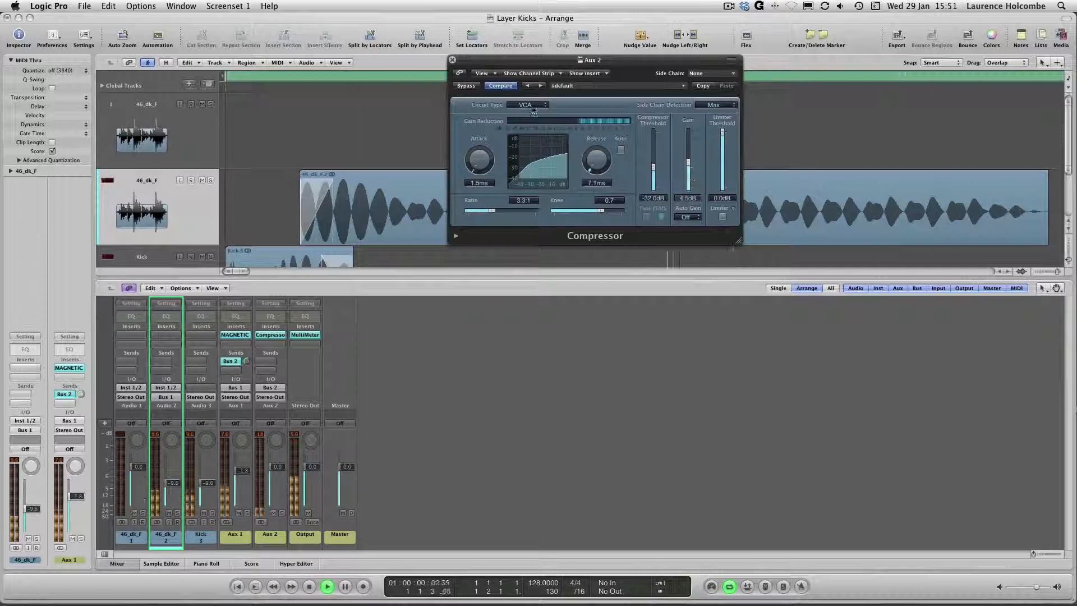
# Compare the kick with Aux 2 muted, lower Aux 2's level to -6.8 dB and stop playback.
pyautogui.click(273, 513)
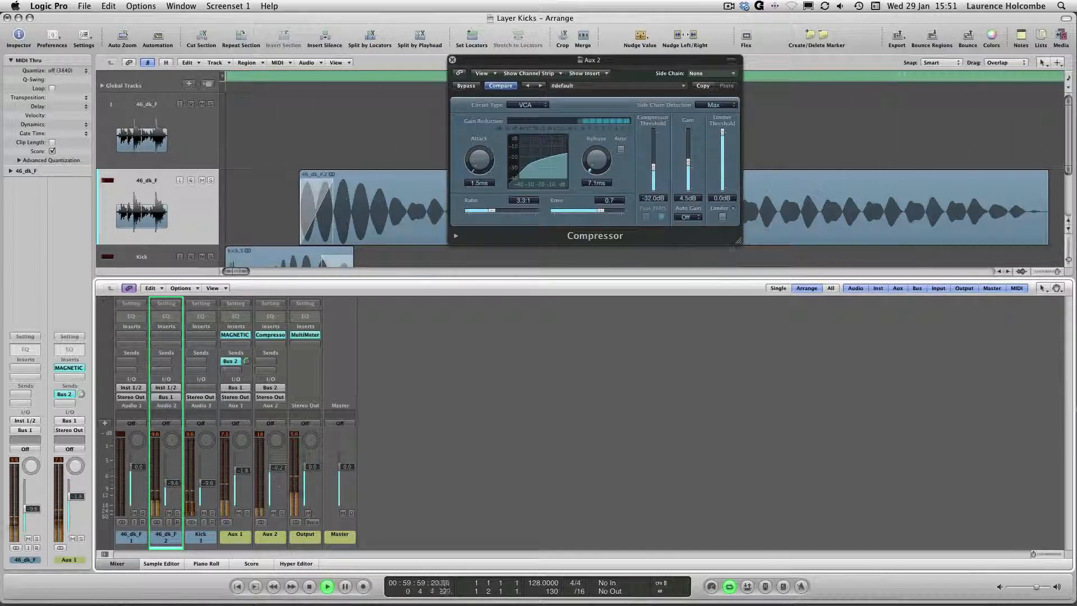
pyautogui.moveTo(277, 477); pyautogui.dragTo(277, 480)
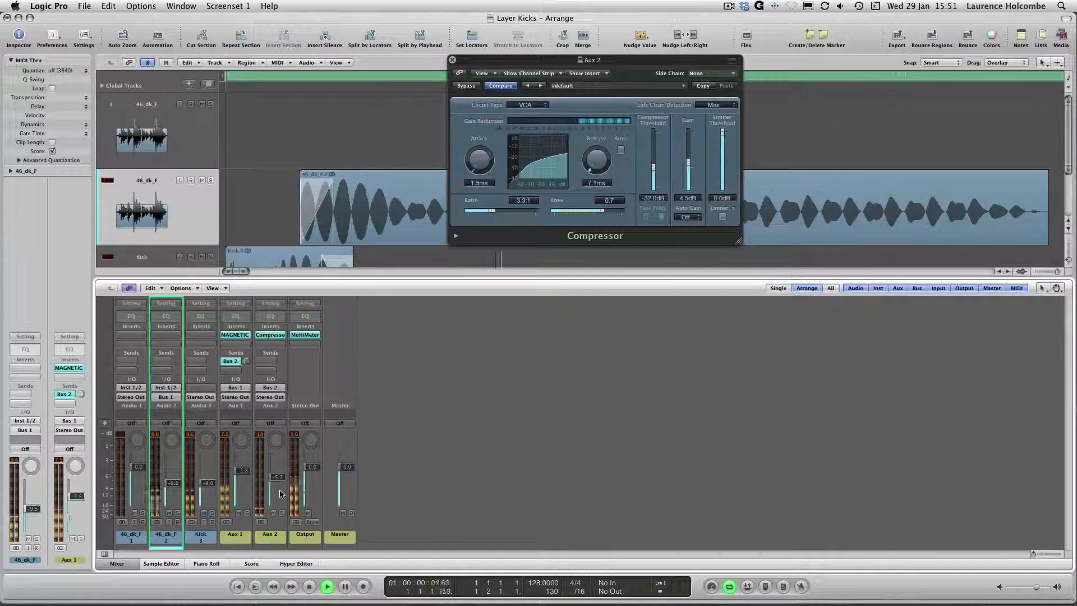
pyautogui.press('space')
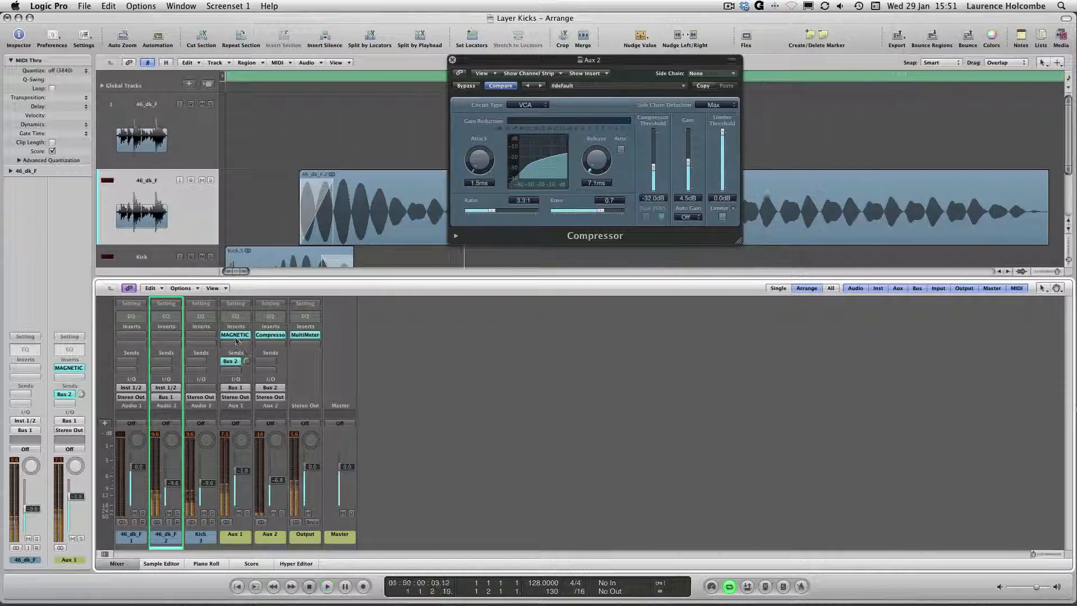
# Move MAGNETIC down one insert slot on Aux 1 and add a Channel EQ before it, placing its window over the arrangement area.
pyautogui.moveTo(235, 335); pyautogui.dragTo(233, 345)
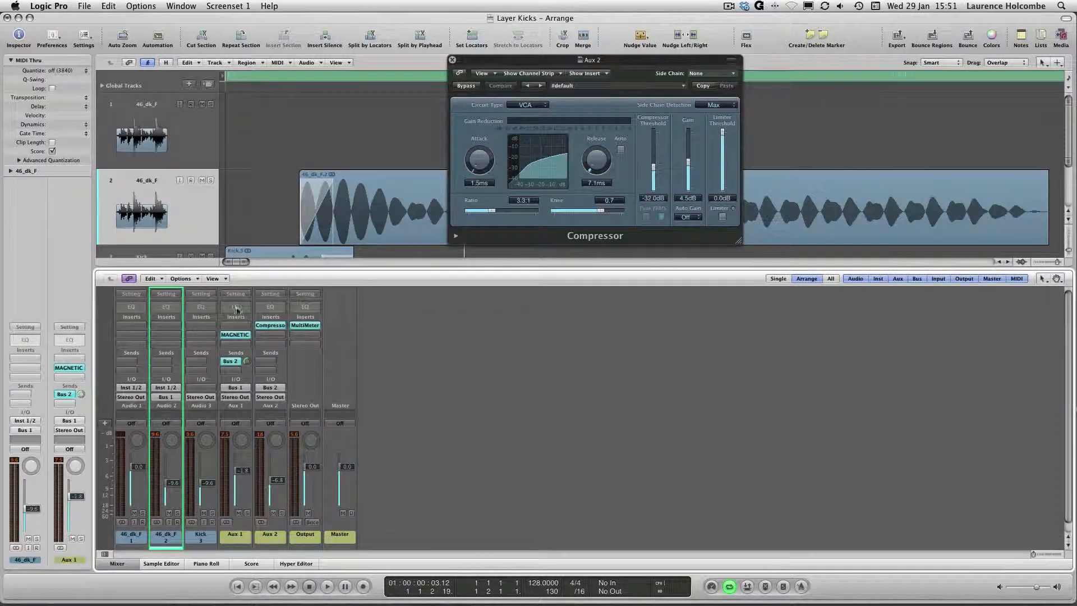
pyautogui.doubleClick(236, 315)
pyautogui.moveTo(107, 46); pyautogui.dragTo(555, 159)
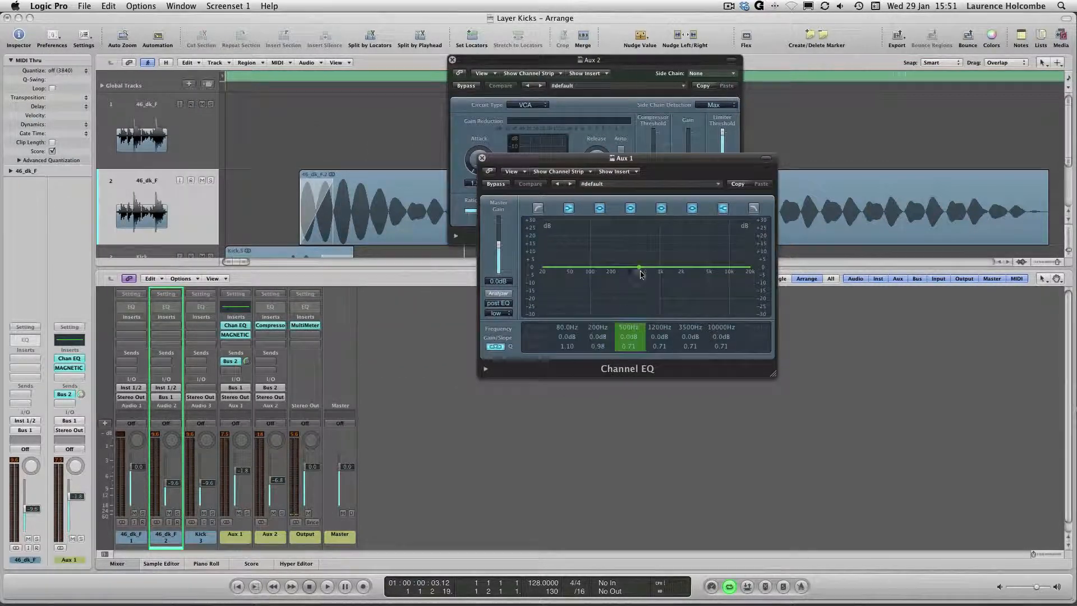
# Set the Channel EQ's 500 Hz band to -3 dB at 370 Hz with a Q of 1.70 while auditioning the kick.
pyautogui.moveTo(629, 337); pyautogui.dragTo(627, 344)
pyautogui.press('space')
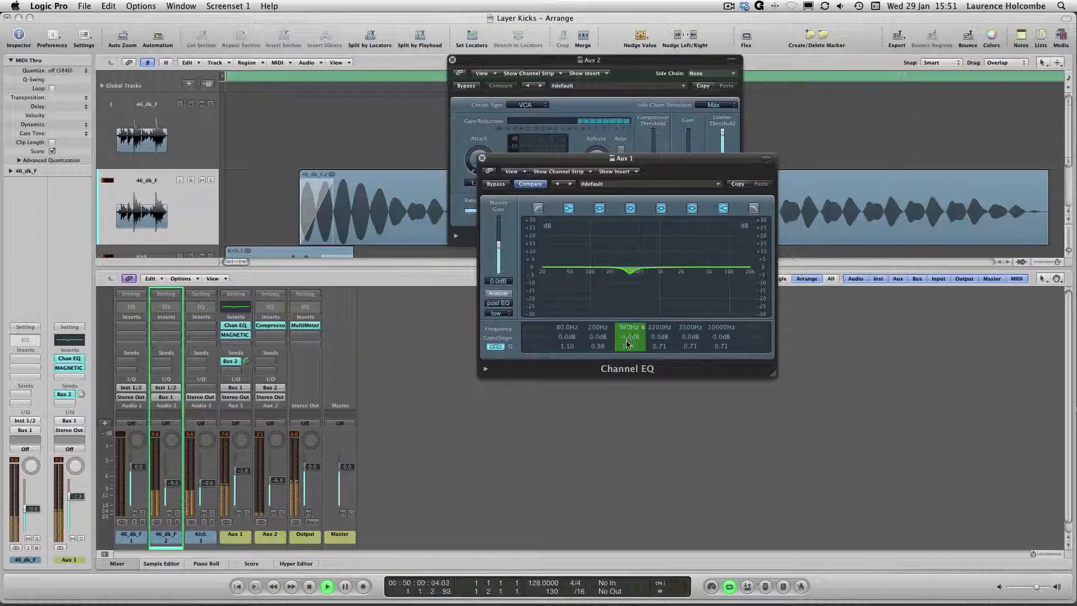
pyautogui.press('space')
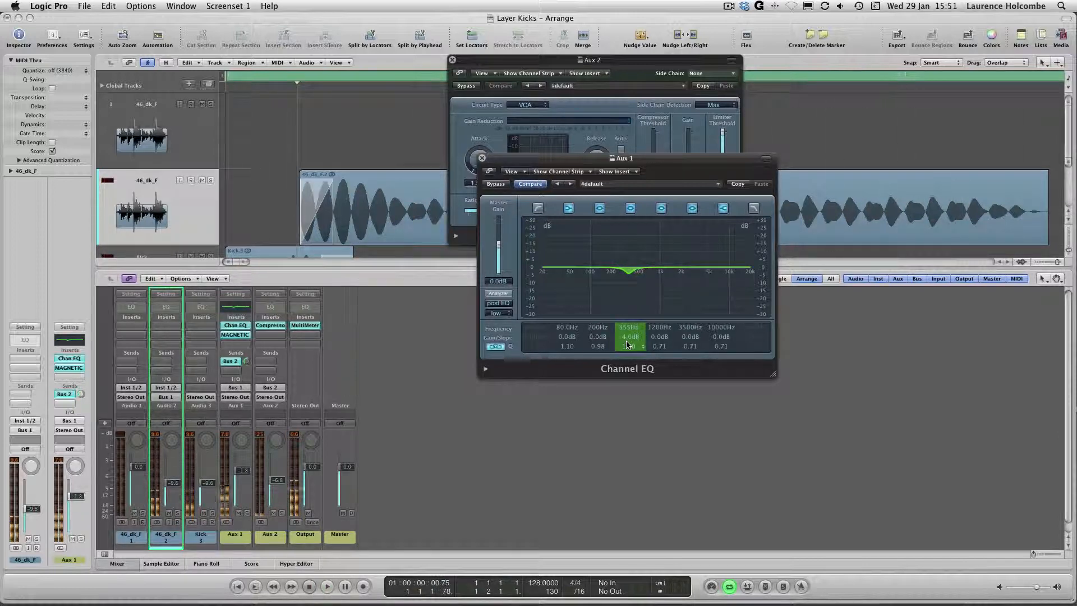
pyautogui.moveTo(626, 337); pyautogui.dragTo(626, 335)
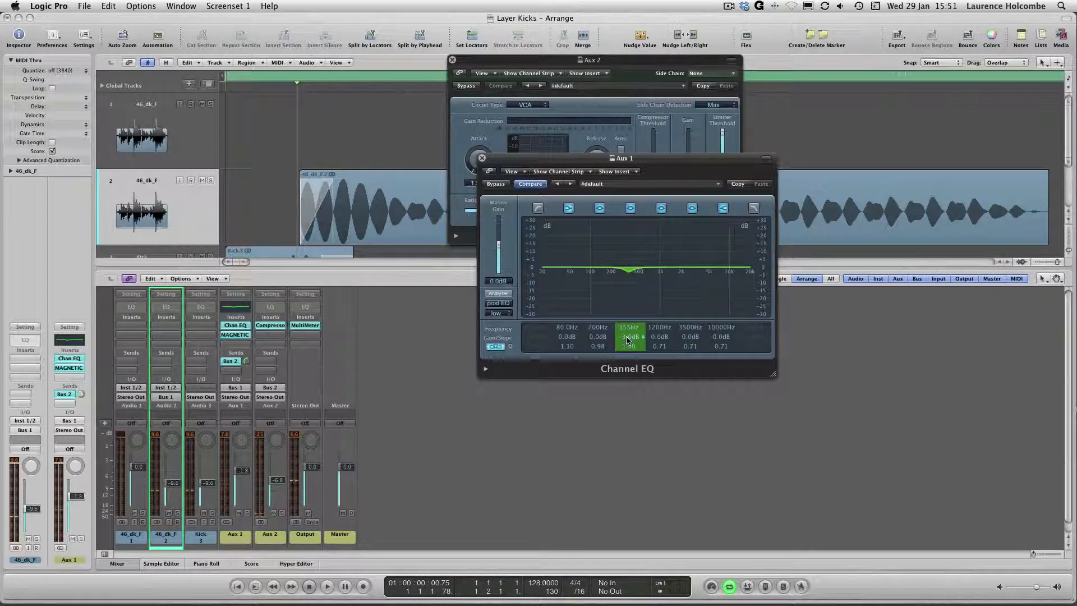
pyautogui.press('space')
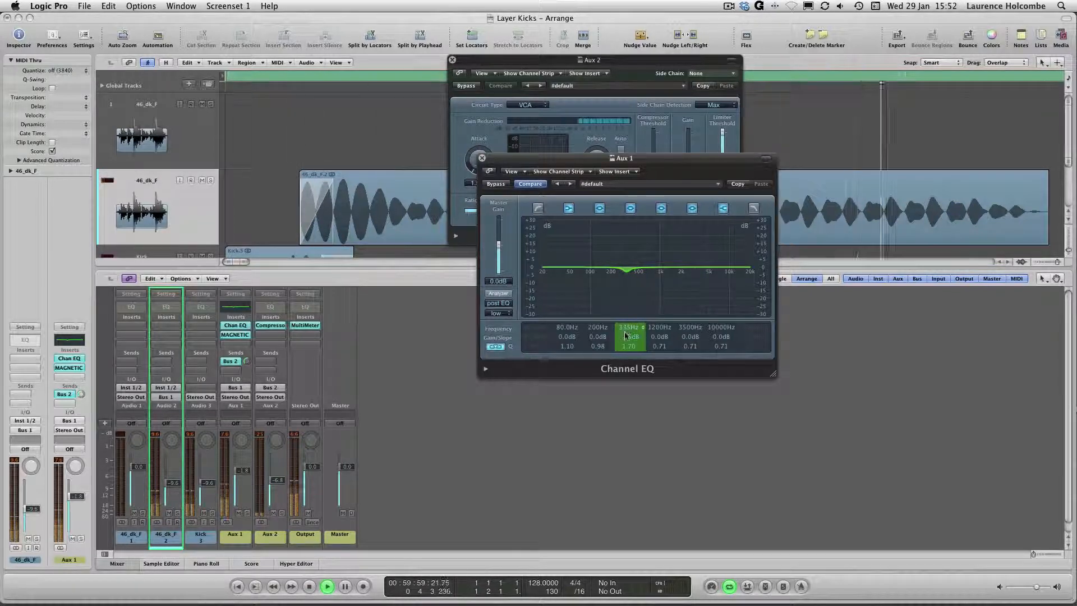
pyautogui.moveTo(626, 331)
pyautogui.mouseDown()
pyautogui.moveTo(627, 321)
pyautogui.moveTo(628, 330)
pyautogui.mouseUp()
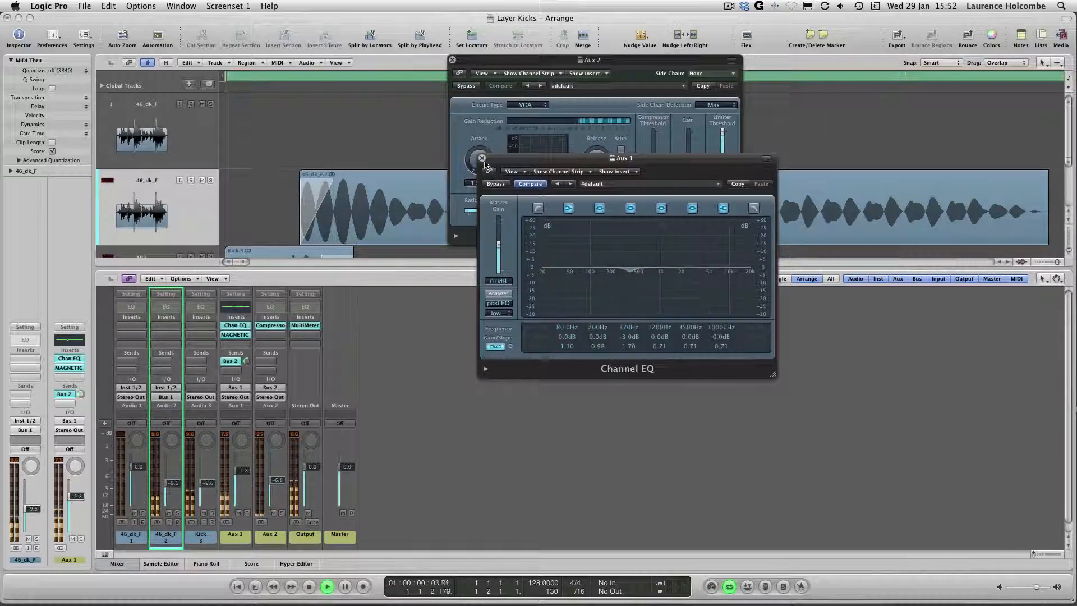
# Close the Channel EQ and Compressor windows and stop playback.
pyautogui.click(482, 157)
pyautogui.click(452, 60)
pyautogui.press('space')
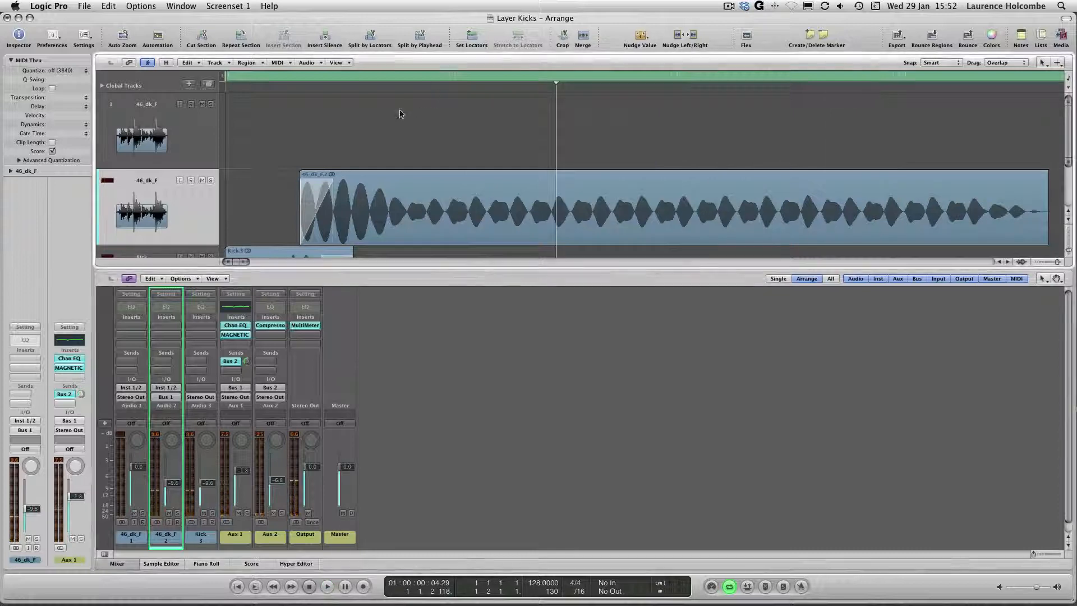